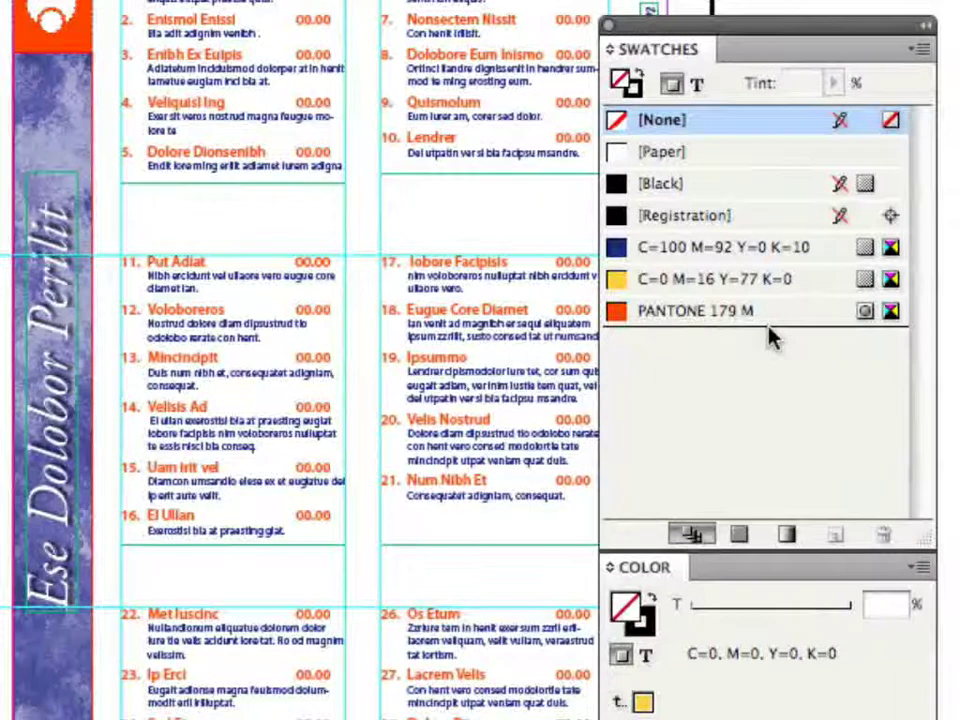
Duplicate the C=100 M=92 Y=0 K=10 swatch and undo the duplication.
{"action": "left_click", "coordinate": [740, 250]}
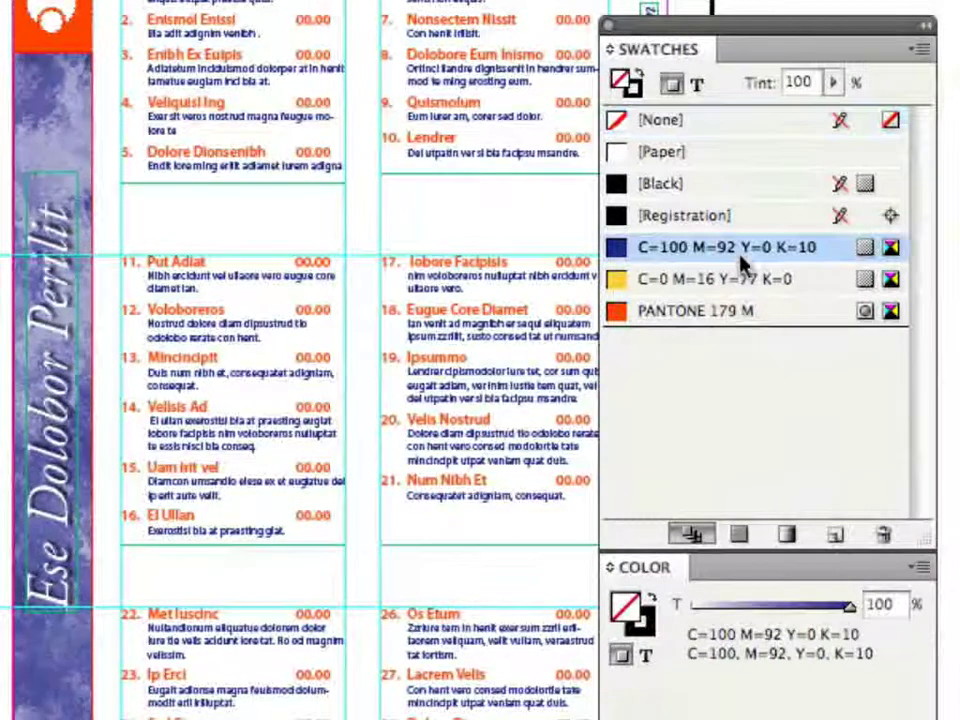
{"action": "left_click", "coordinate": [840, 540]}
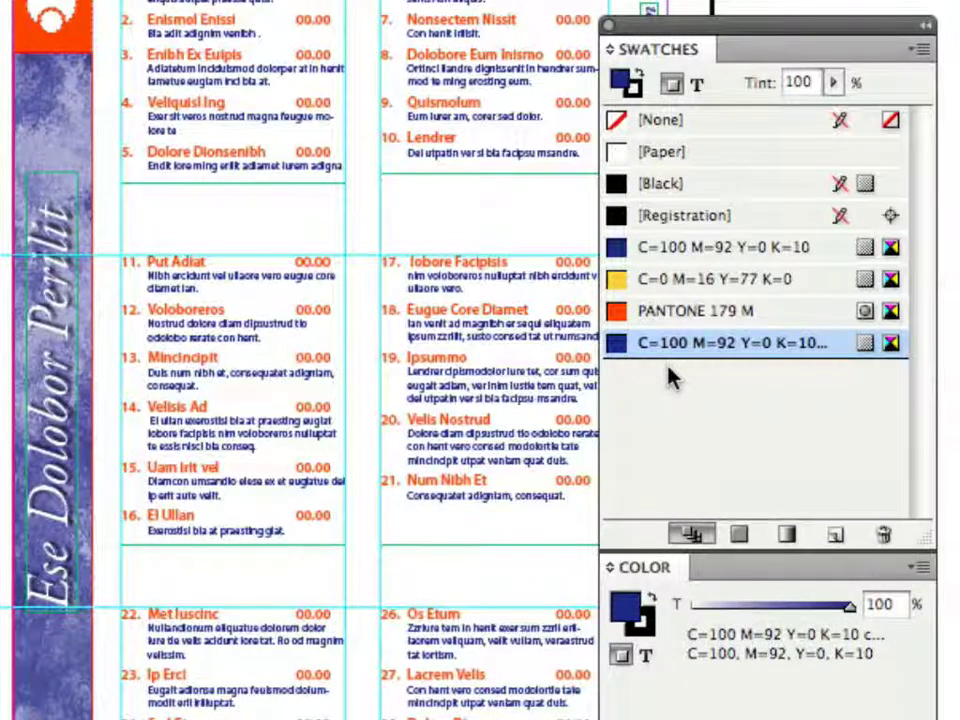
{"action": "key", "text": "ctrl+z"}
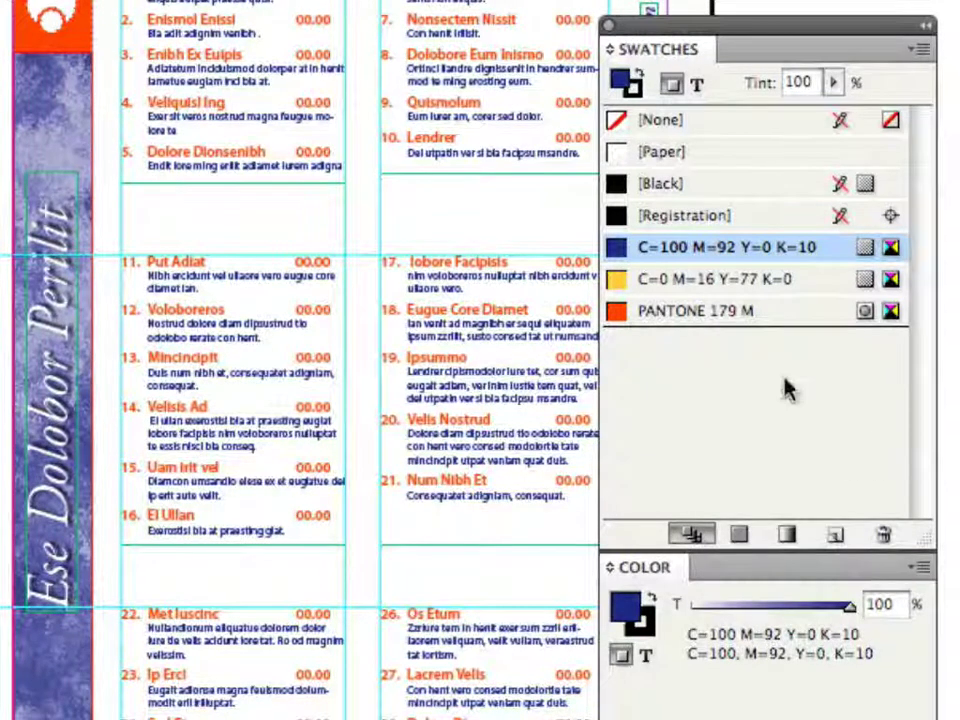
Based on the dark blue swatch, add two process CMYK swatches of C=39 M=92 Y=0 K=10 and one of C=39 M=6 Y=0 K=10.
{"action": "left_click", "coordinate": [834, 538], "text": "alt"}
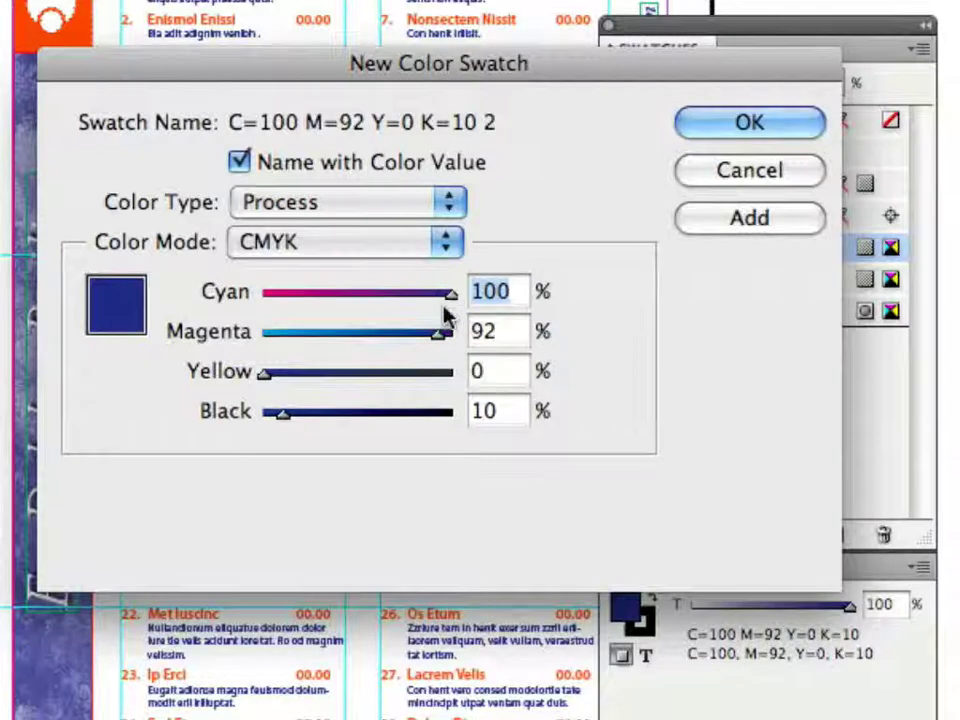
{"action": "left_click_drag", "start_coordinate": [450, 295], "coordinate": [336, 302]}
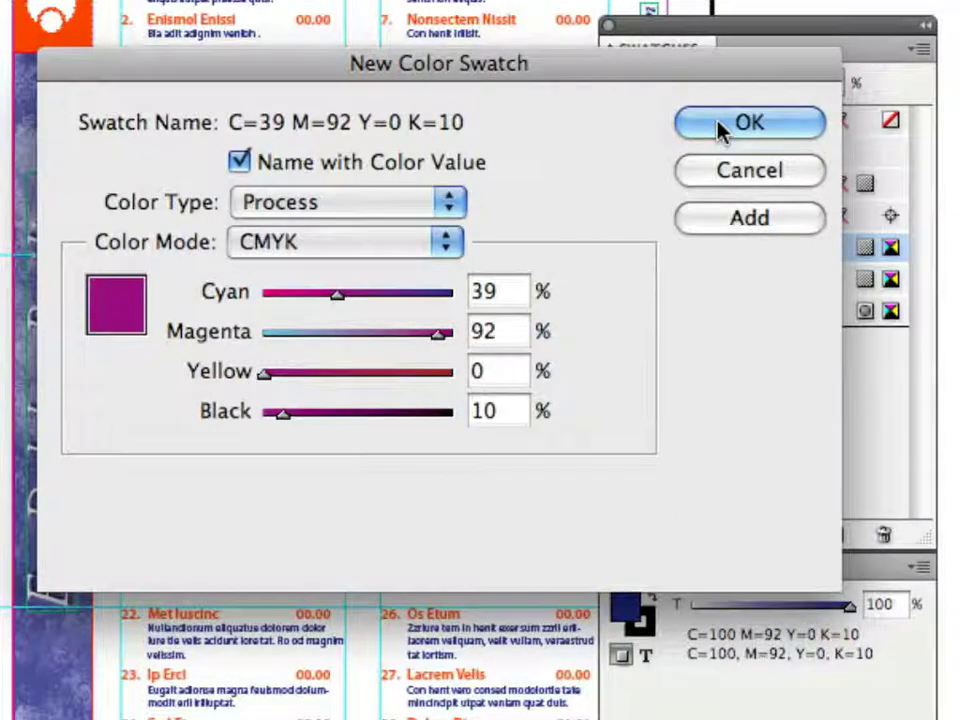
{"action": "left_click", "coordinate": [715, 237]}
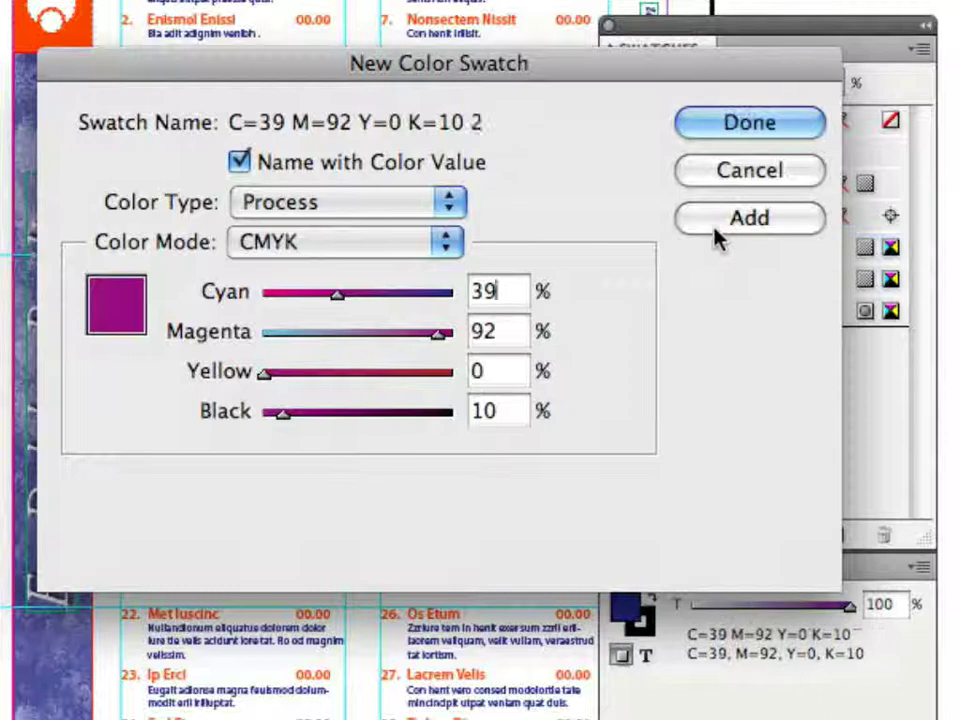
{"action": "left_click", "coordinate": [704, 224]}
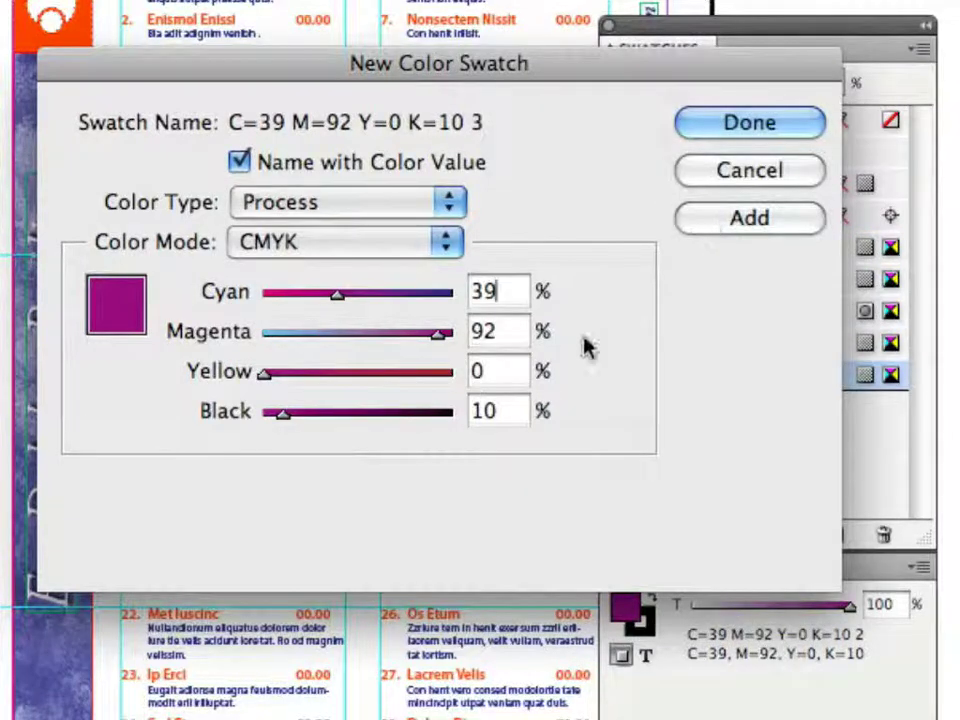
{"action": "left_click_drag", "start_coordinate": [443, 340], "coordinate": [275, 336]}
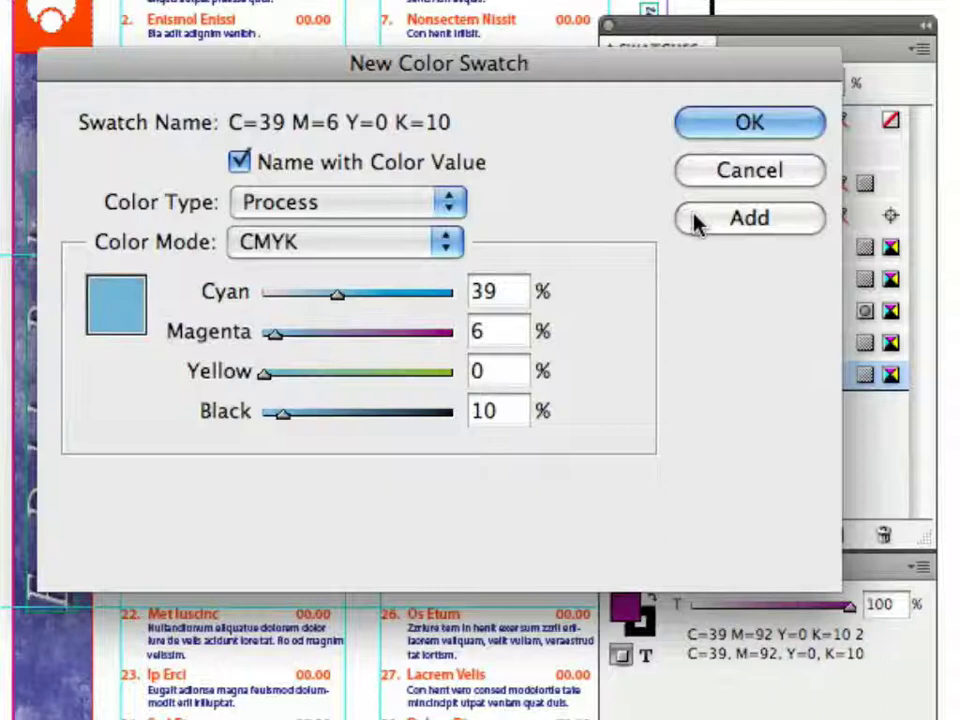
{"action": "left_click", "coordinate": [679, 218]}
Try the Spot color type, browse the color modes, and restore Process with naming by color value.
{"action": "left_click", "coordinate": [447, 205]}
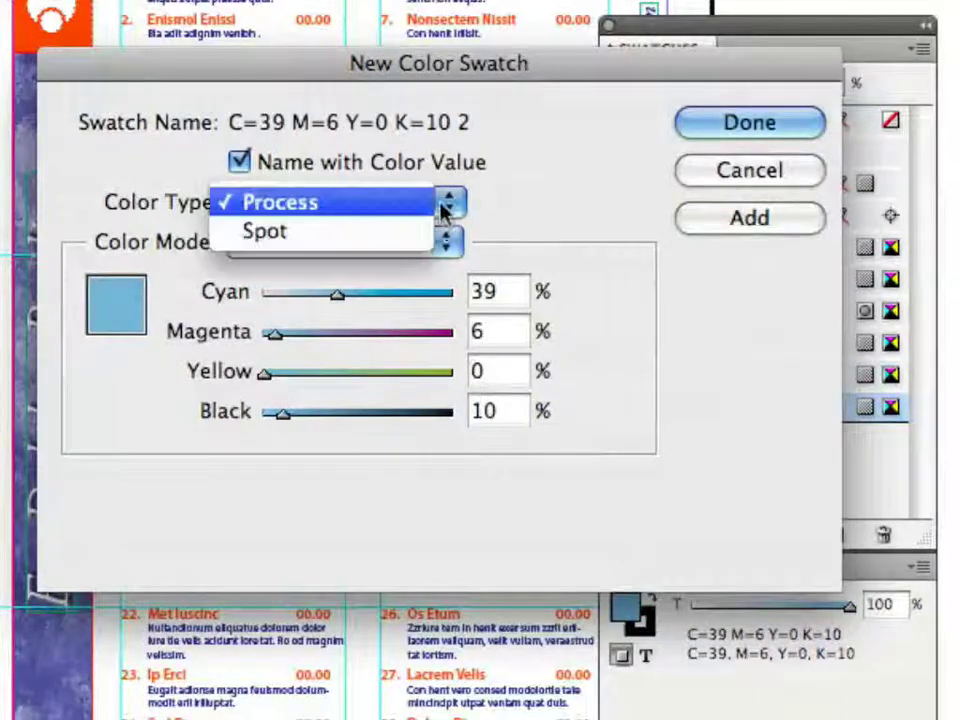
{"action": "left_click", "coordinate": [420, 245]}
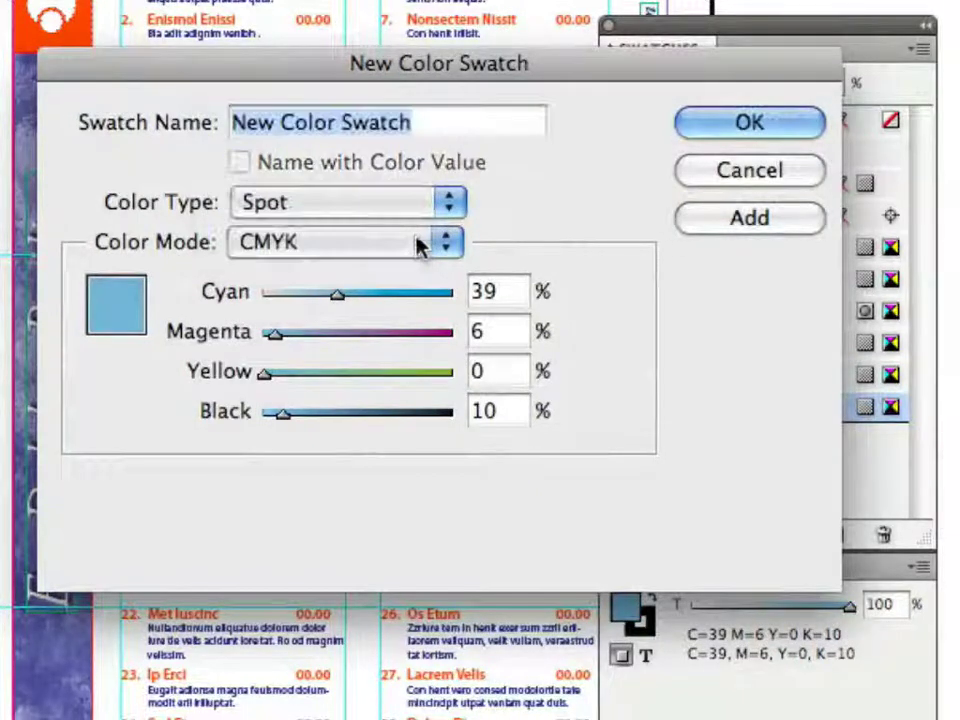
{"action": "left_click", "coordinate": [425, 246]}
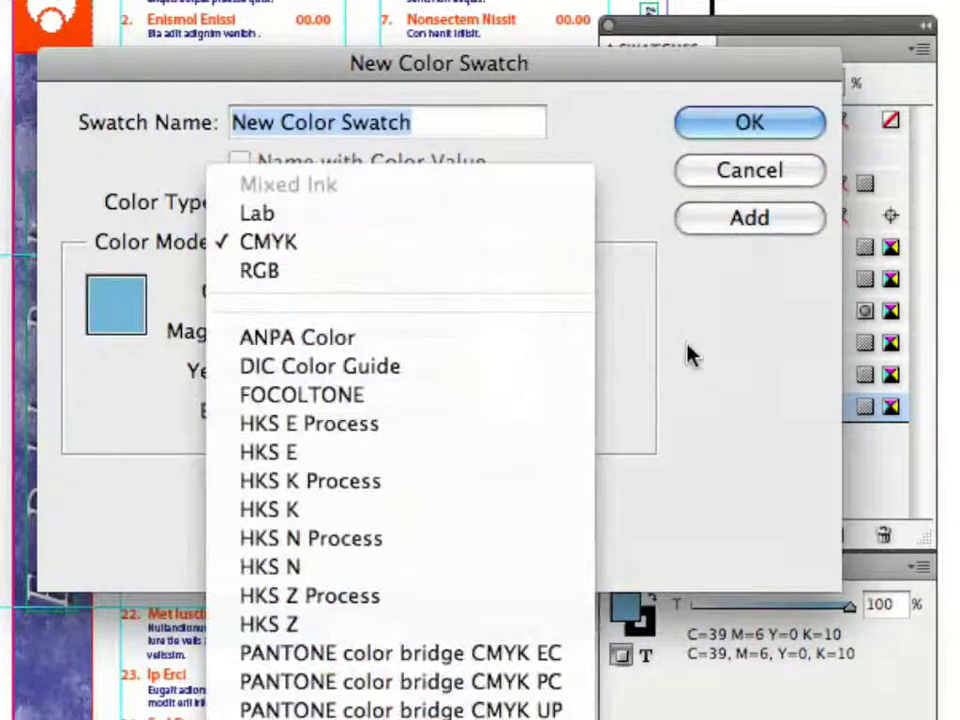
{"action": "left_click", "coordinate": [700, 368]}
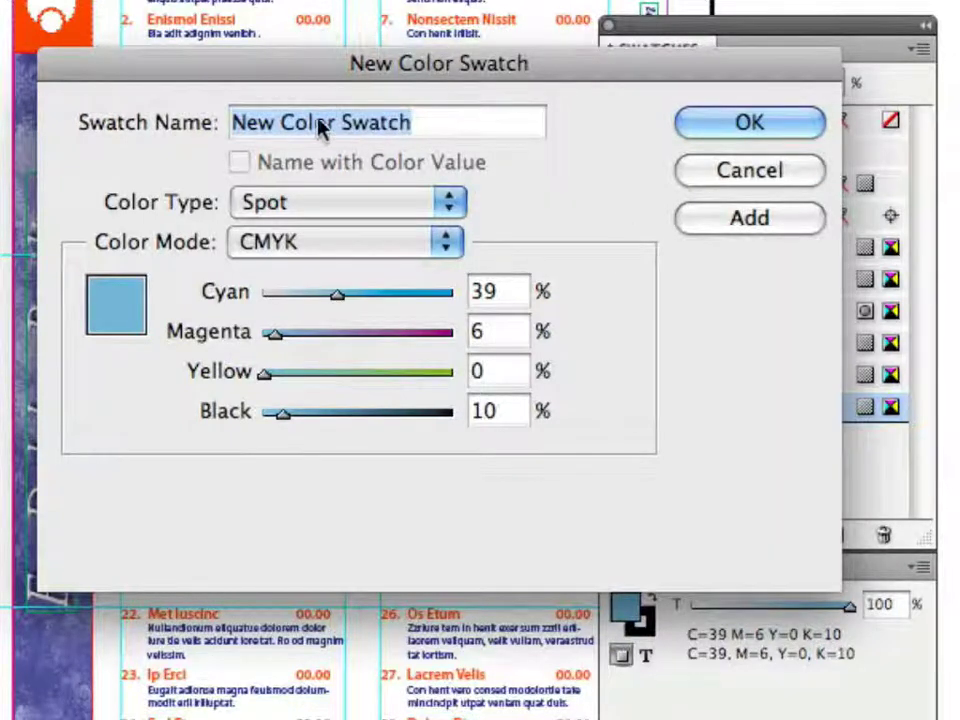
{"action": "left_click", "coordinate": [298, 202]}
{"action": "left_click", "coordinate": [294, 176]}
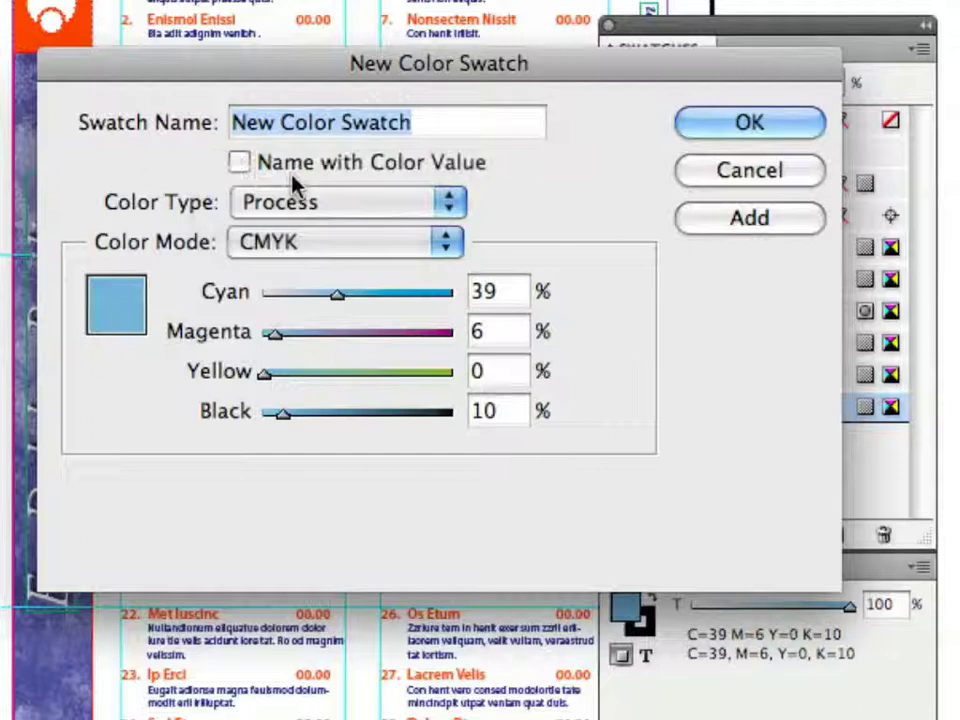
{"action": "left_click", "coordinate": [240, 165]}
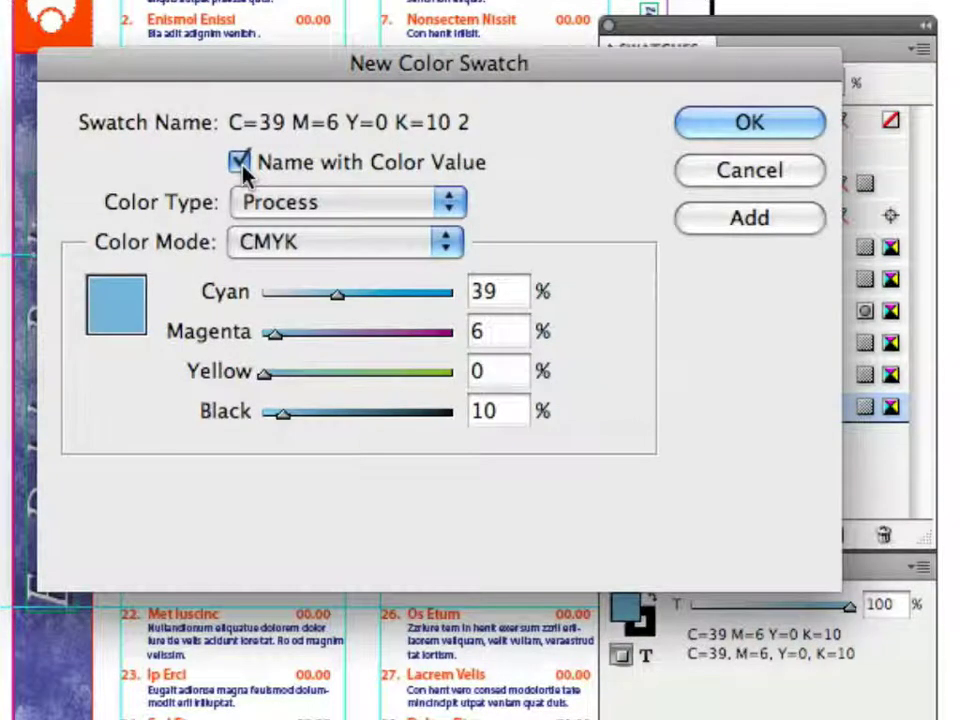
Accept the new swatch and delete the duplicates C=39 M=6 Y=0 K=10 2 and C=39 M=92 Y=0 K=10 2.
{"action": "left_click", "coordinate": [752, 123]}
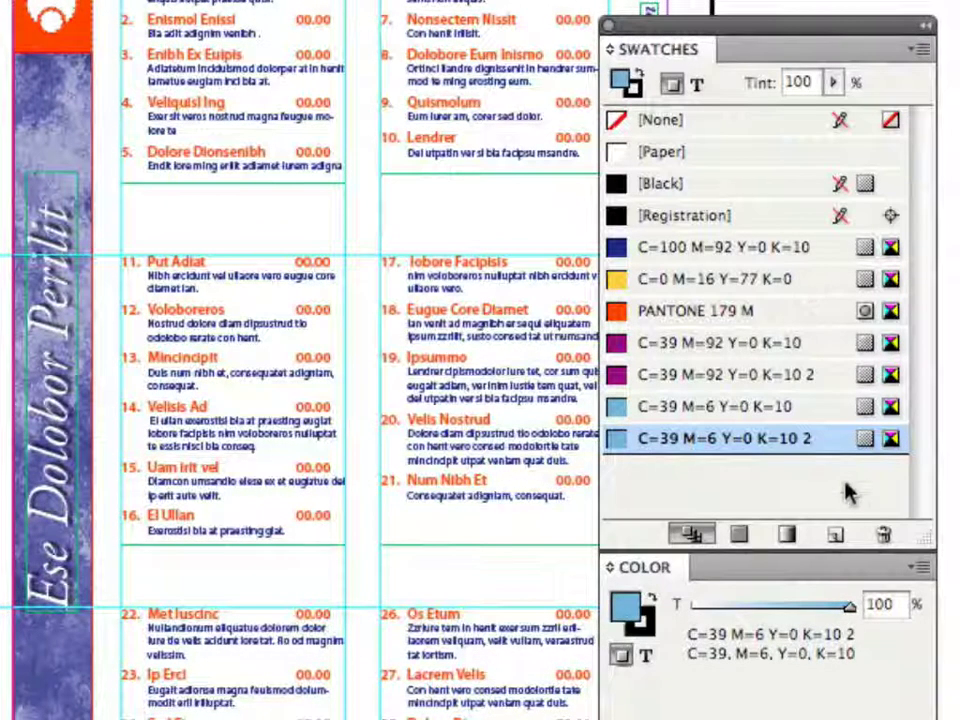
{"action": "left_click", "coordinate": [884, 535]}
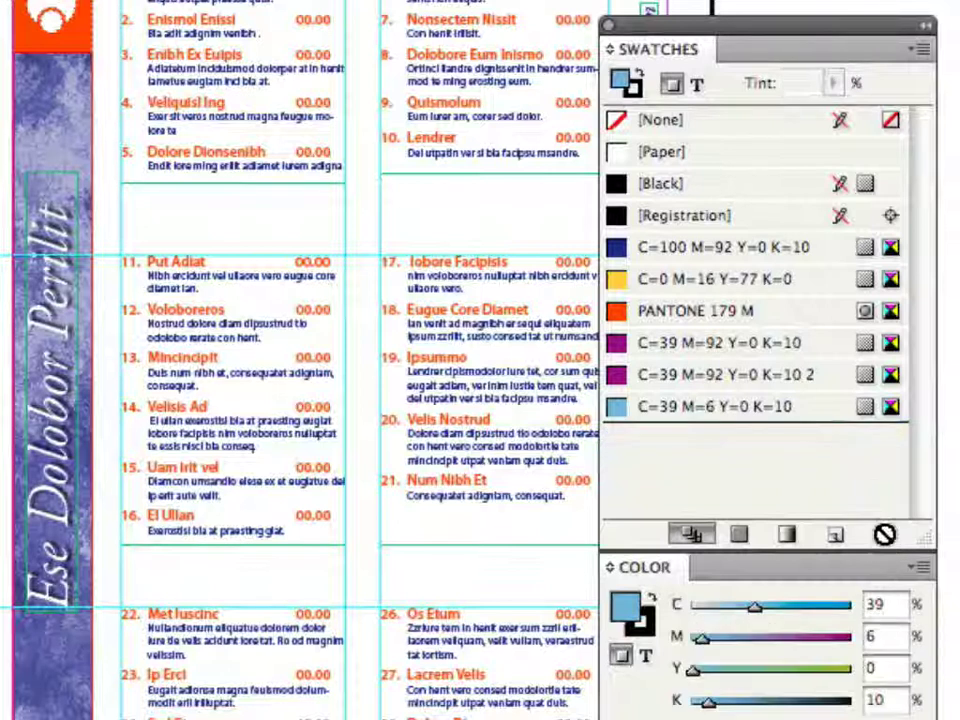
{"action": "left_click", "coordinate": [798, 377]}
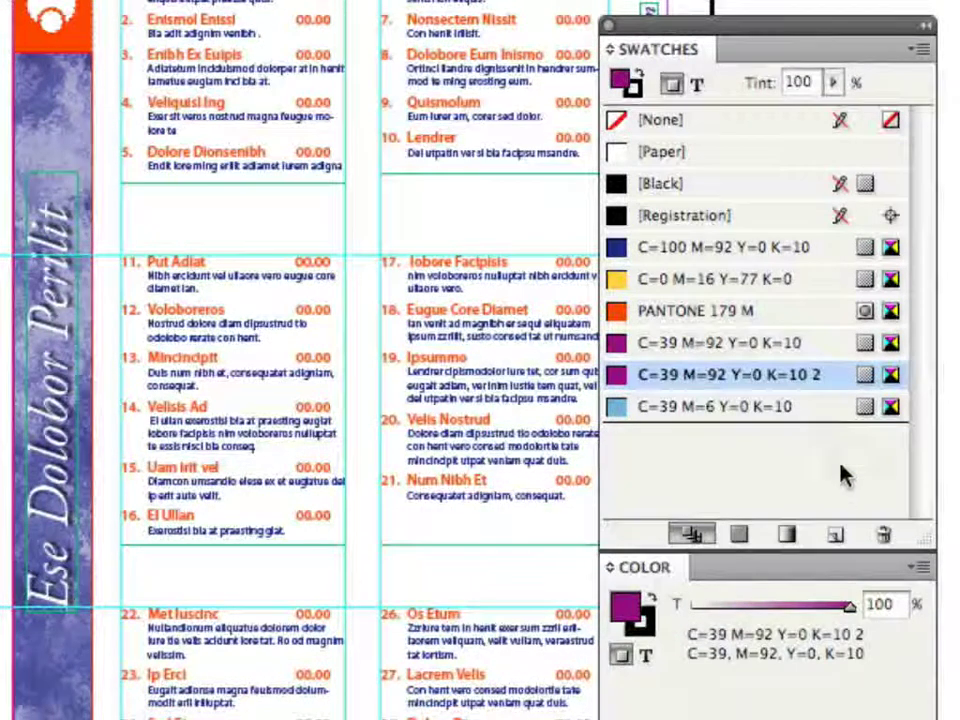
{"action": "left_click", "coordinate": [888, 536]}
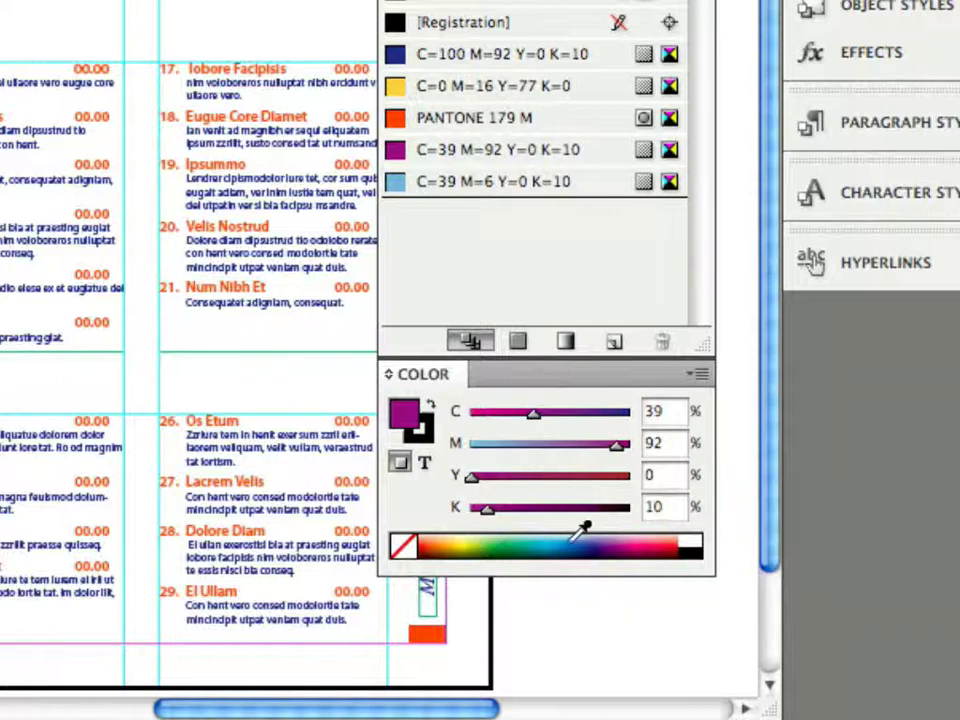
Mix a teal fill of C=80 M=0 Y=50 K=0 starting from the color spectrum and add it to the swatches.
{"action": "left_click", "coordinate": [531, 545]}
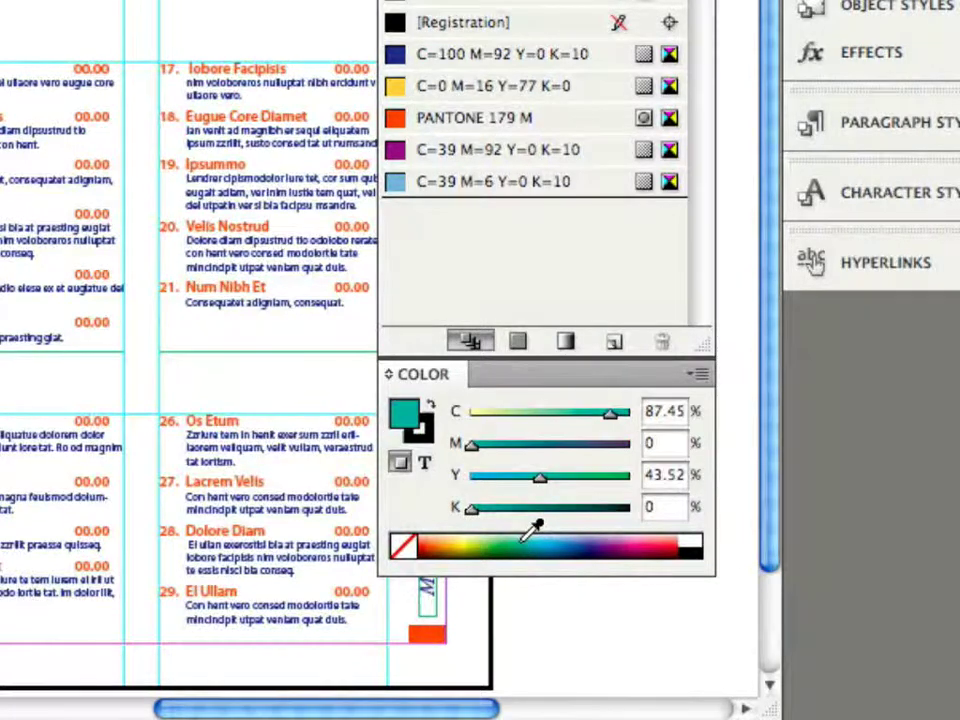
{"action": "left_click", "coordinate": [520, 541]}
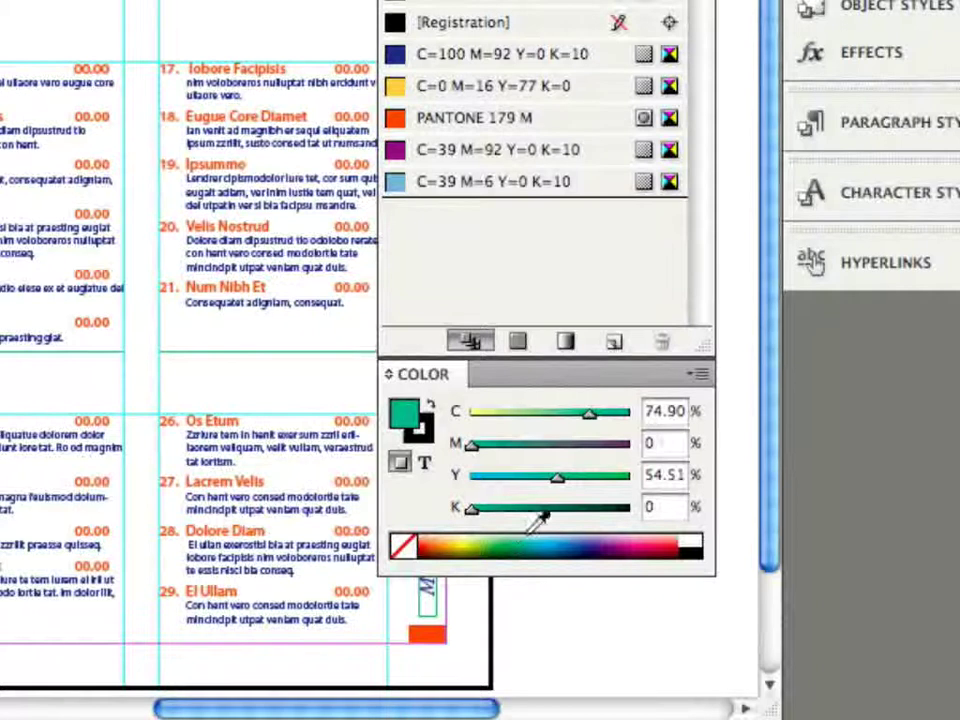
{"action": "double_click", "coordinate": [662, 412]}
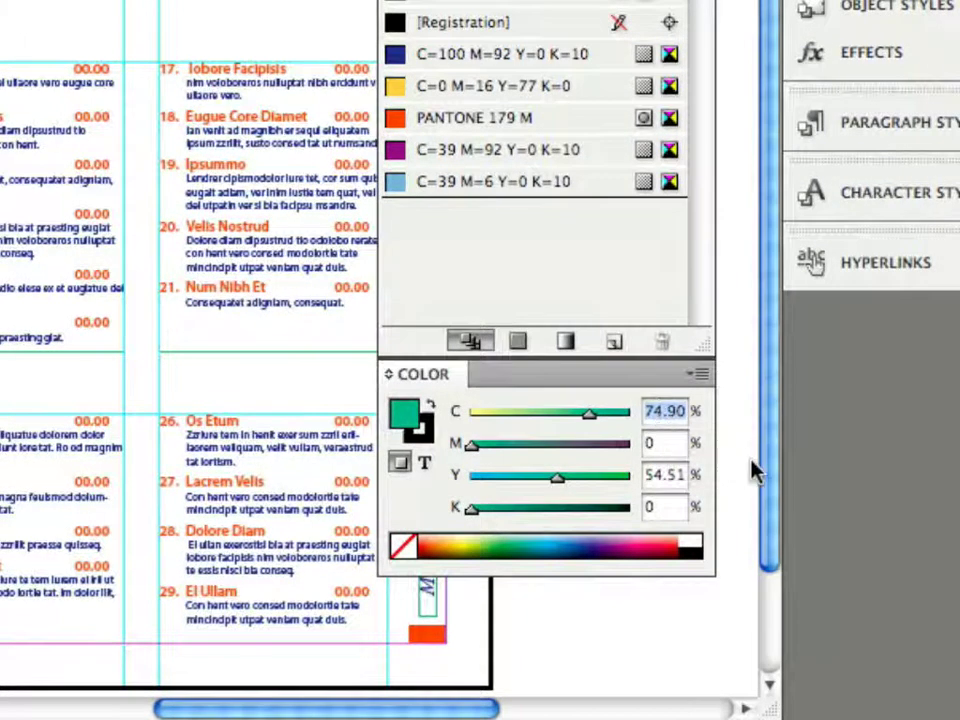
{"action": "type", "text": "80"}
{"action": "key", "text": "Tab"}
{"action": "key", "text": "Tab"}
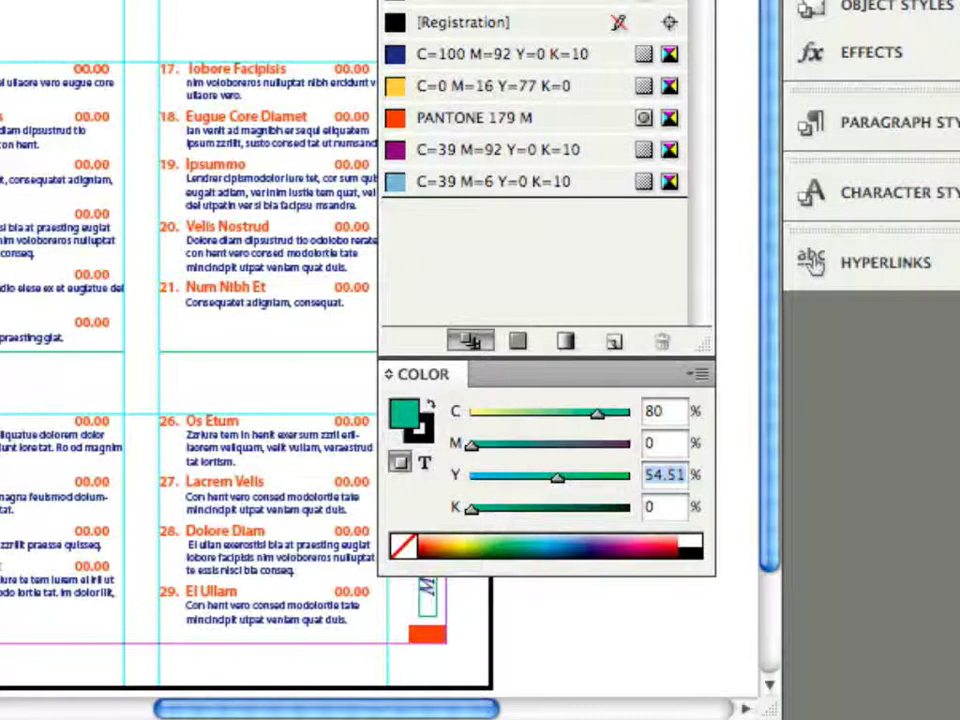
{"action": "type", "text": "50"}
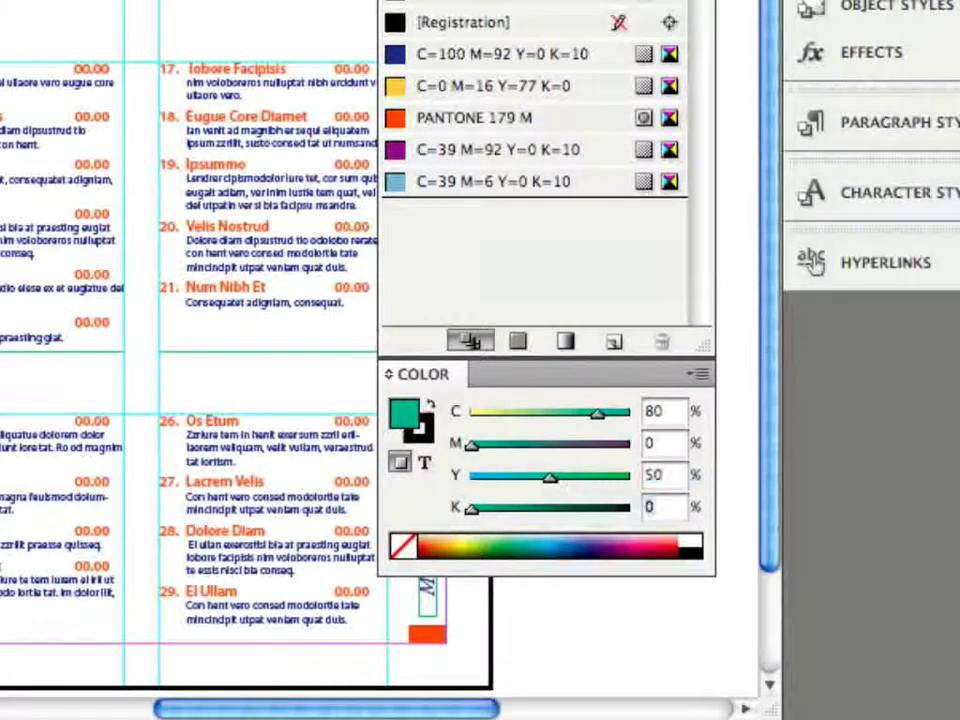
{"action": "key", "text": "Tab"}
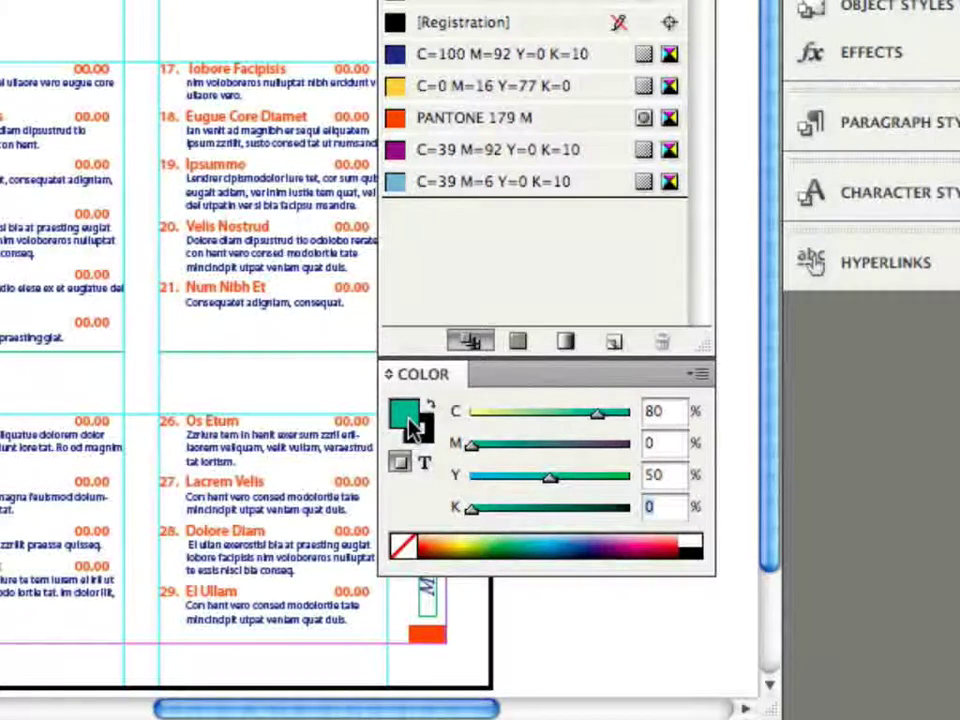
{"action": "left_click_drag", "start_coordinate": [410, 425], "coordinate": [476, 257]}
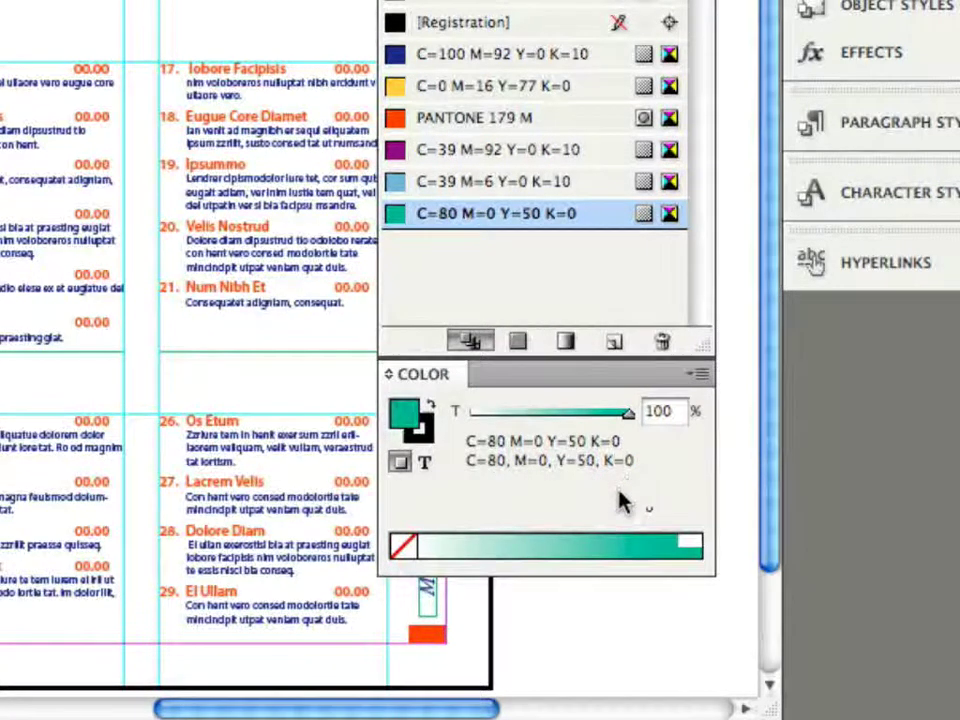
Show the teal fill as CMYK values and examine the available color models and swatch commands for it.
{"action": "left_click", "coordinate": [563, 550], "text": "shift"}
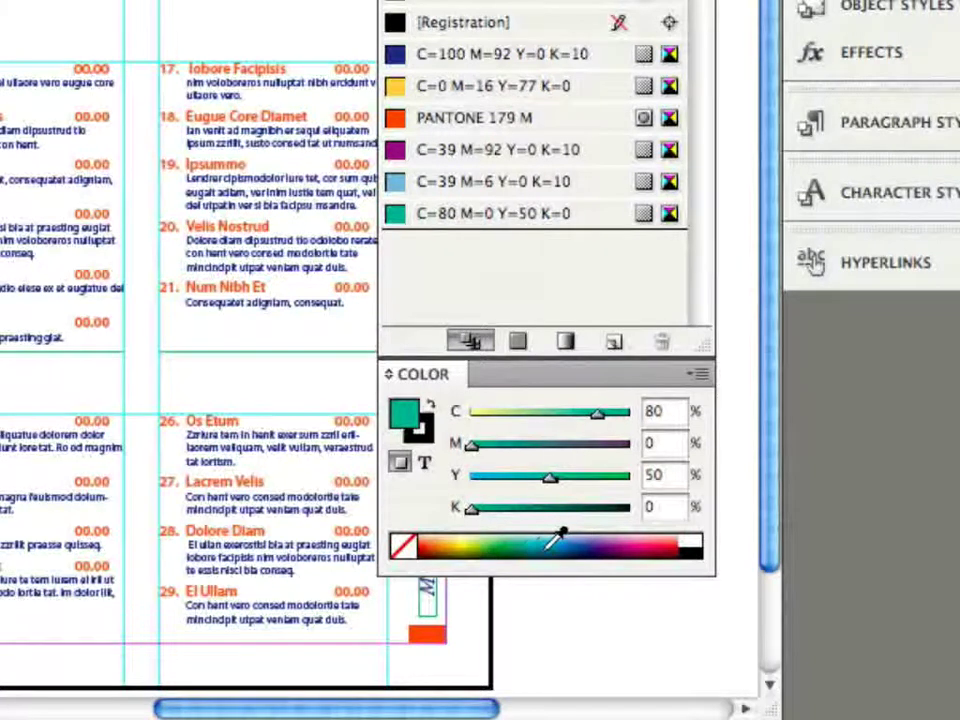
{"action": "left_click", "coordinate": [699, 380]}
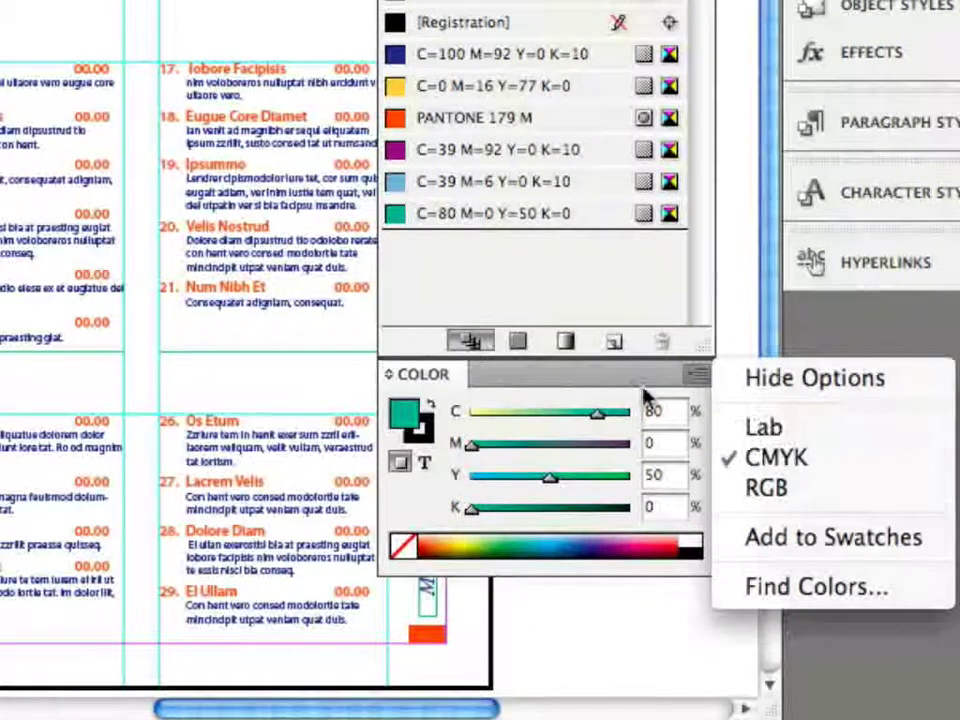
{"action": "left_click", "coordinate": [495, 530]}
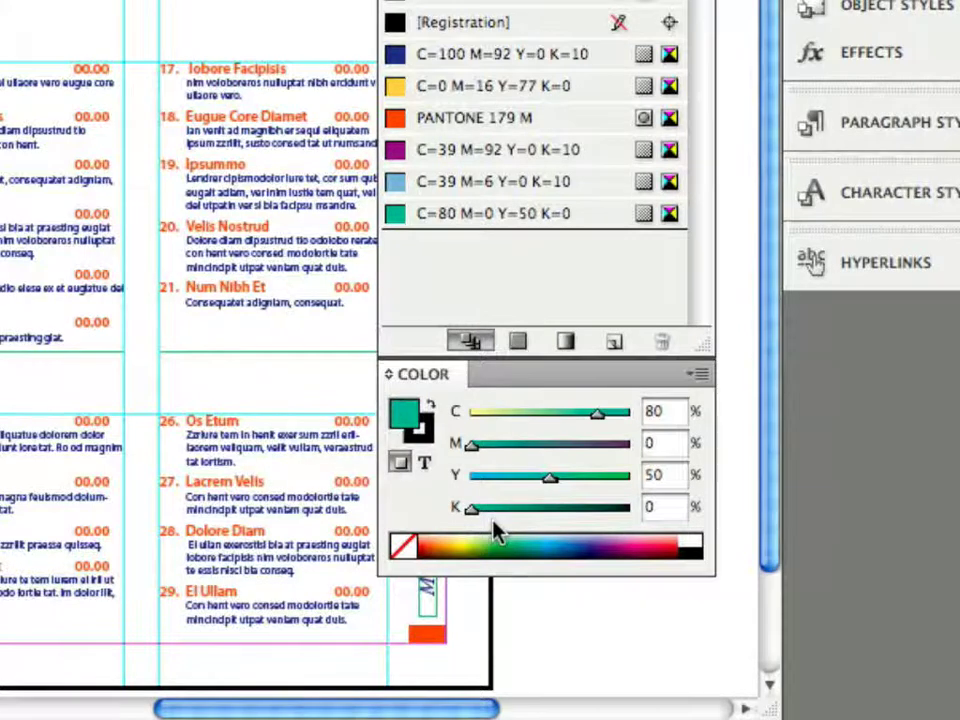
{"action": "left_click", "coordinate": [700, 377]}
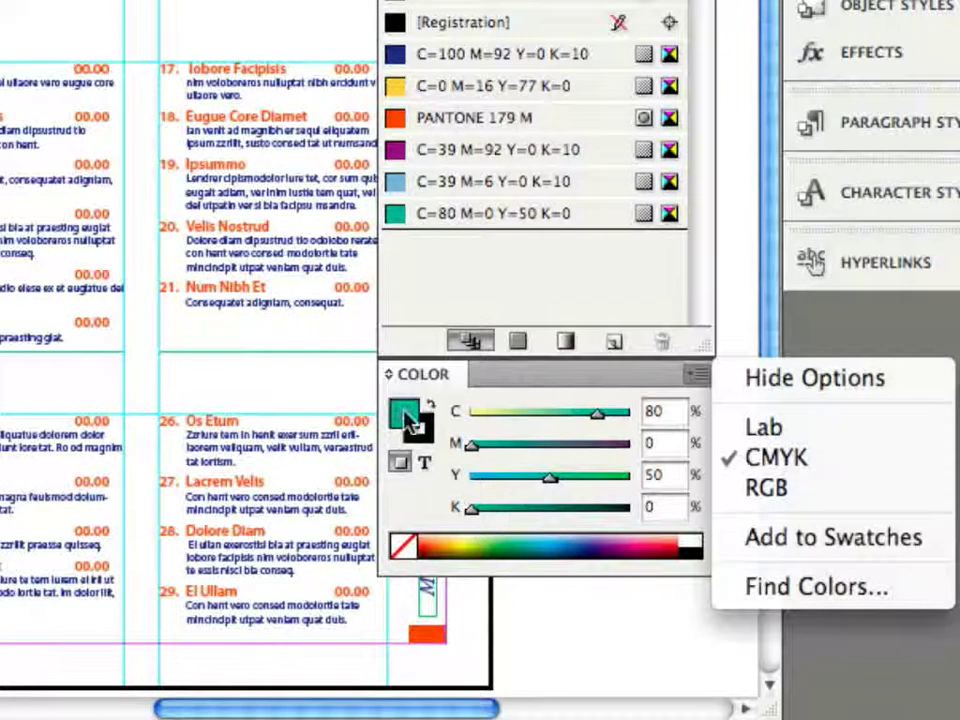
{"action": "left_click", "coordinate": [417, 503]}
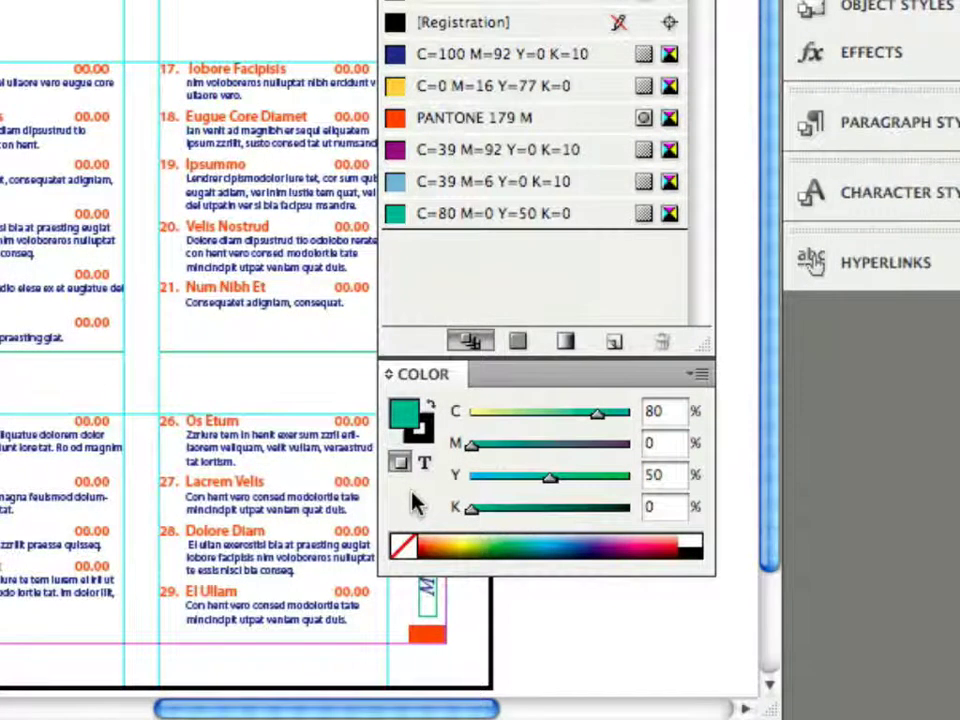
{"action": "left_click", "coordinate": [701, 375]}
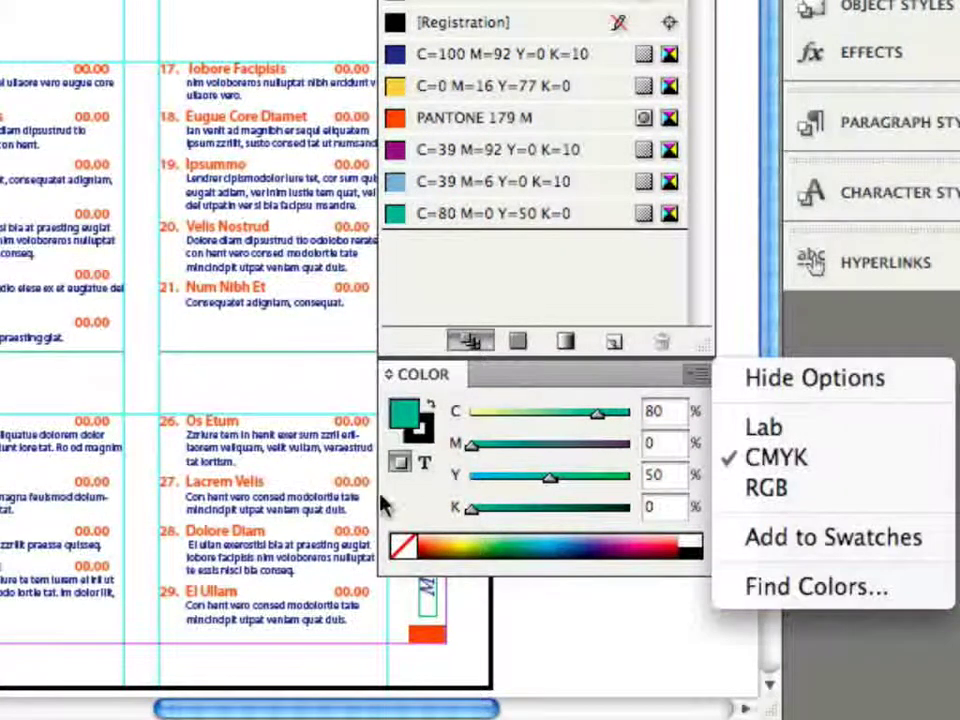
{"action": "left_click", "coordinate": [425, 512]}
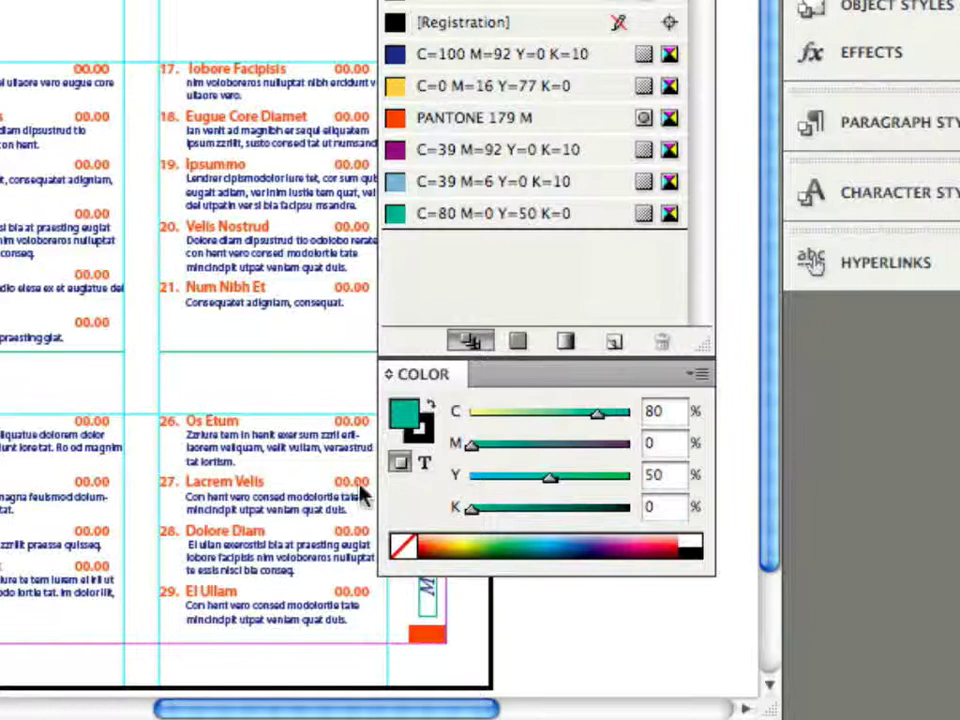
Open the character color settings of the Numbered Text paragraph style from the menu text and examine the available swatches.
{"action": "left_click", "coordinate": [293, 200]}
{"action": "left_click", "coordinate": [293, 196]}
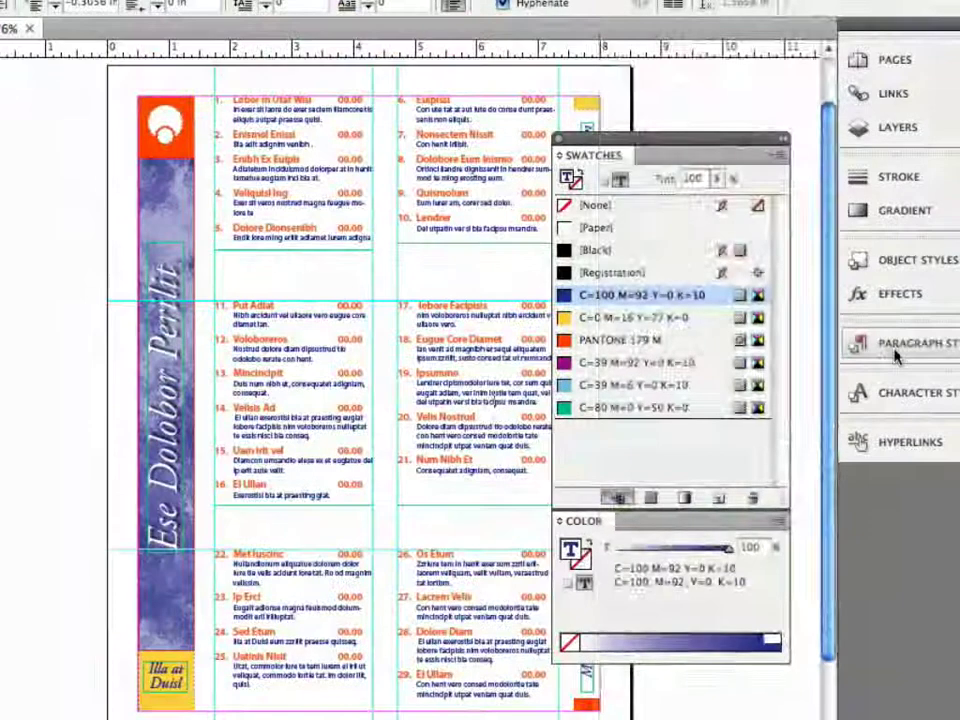
{"action": "left_click", "coordinate": [862, 132]}
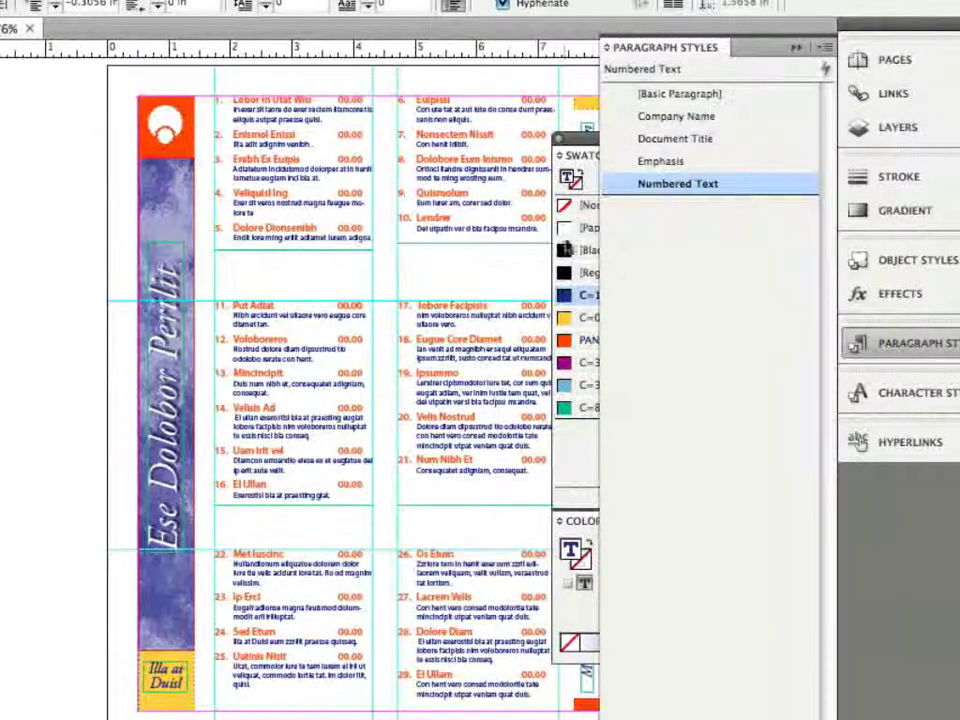
{"action": "double_click", "coordinate": [614, 191]}
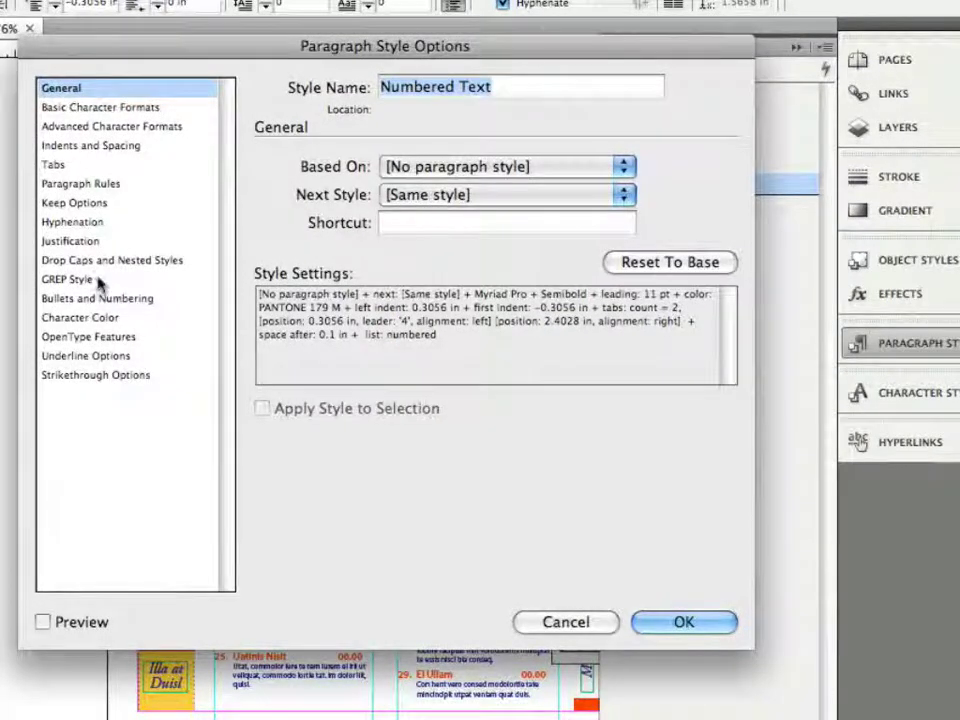
{"action": "left_click", "coordinate": [97, 320]}
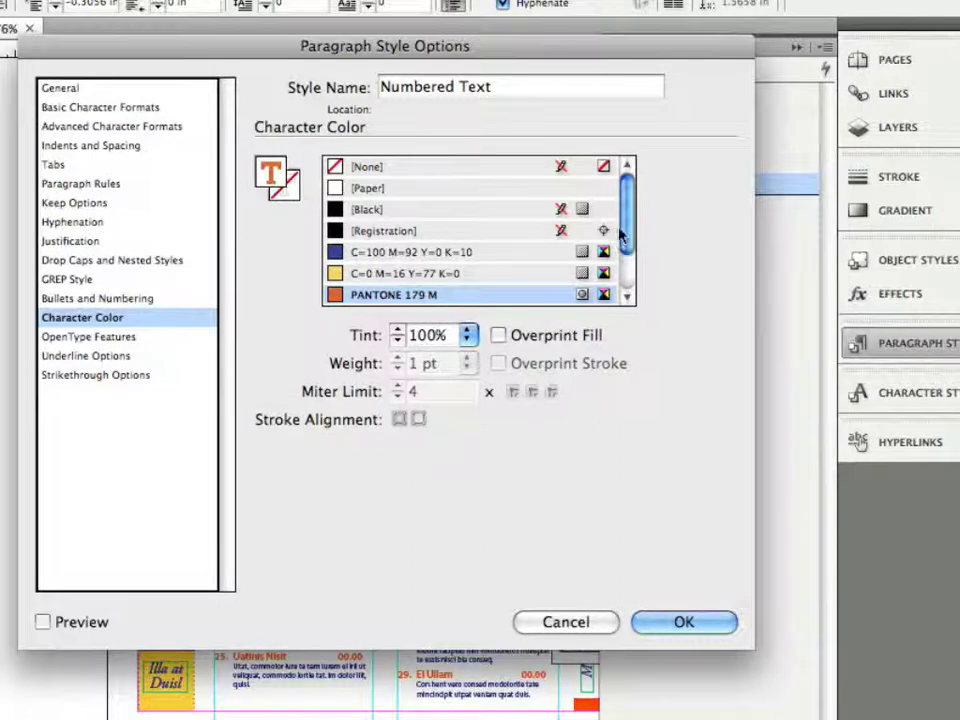
{"action": "scroll", "coordinate": [627, 287], "scroll_direction": "down", "scroll_amount": 2}
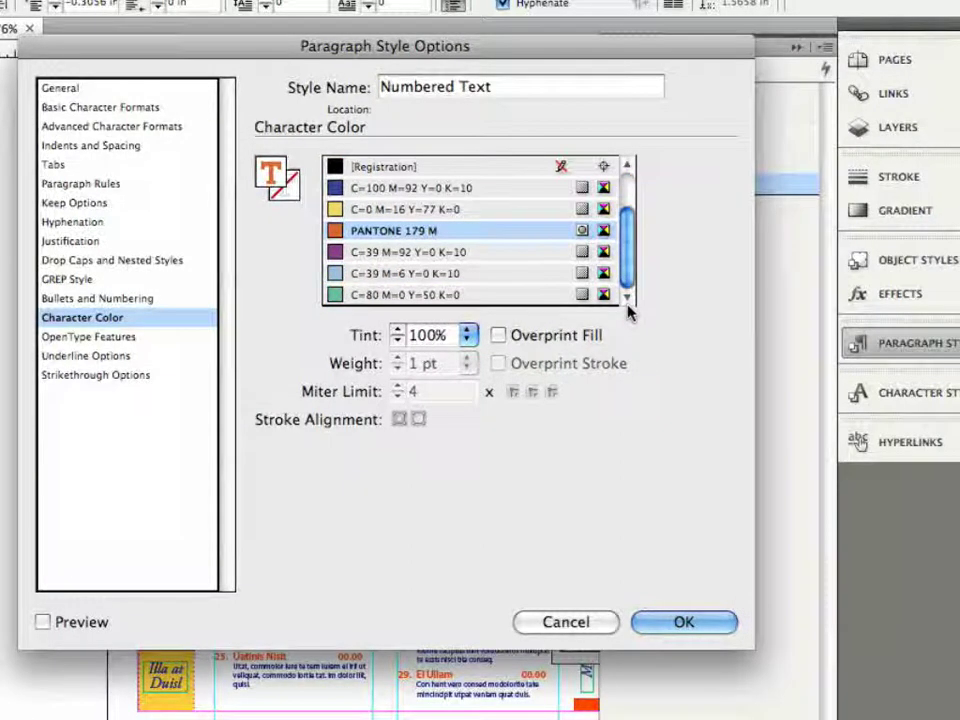
{"action": "left_click_drag", "start_coordinate": [627, 270], "coordinate": [620, 190]}
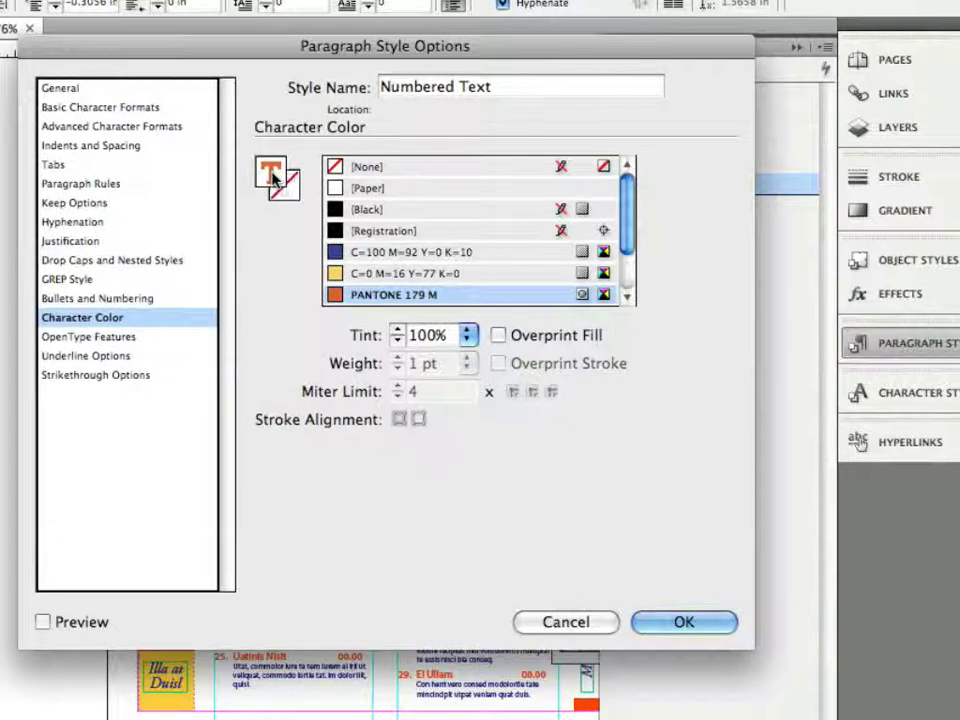
Create a new process CMYK swatch of C=57 M=37 Y=57 K=10 from the style's text fill color.
{"action": "double_click", "coordinate": [272, 178]}
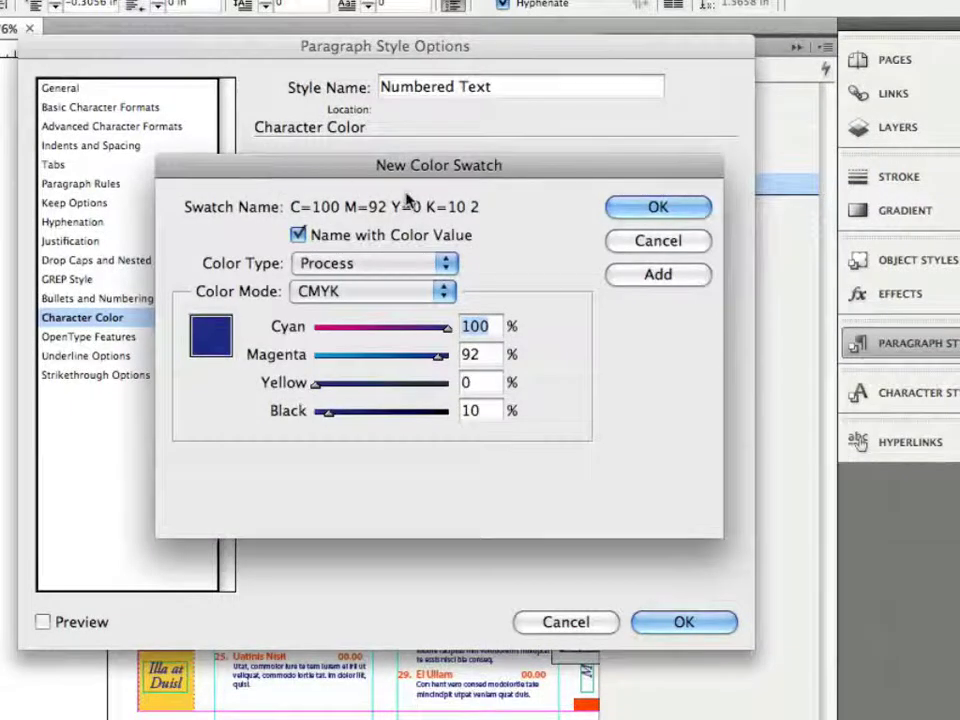
{"action": "left_click", "coordinate": [393, 328]}
{"action": "left_click_drag", "start_coordinate": [377, 354], "coordinate": [365, 358]}
{"action": "left_click", "coordinate": [390, 386]}
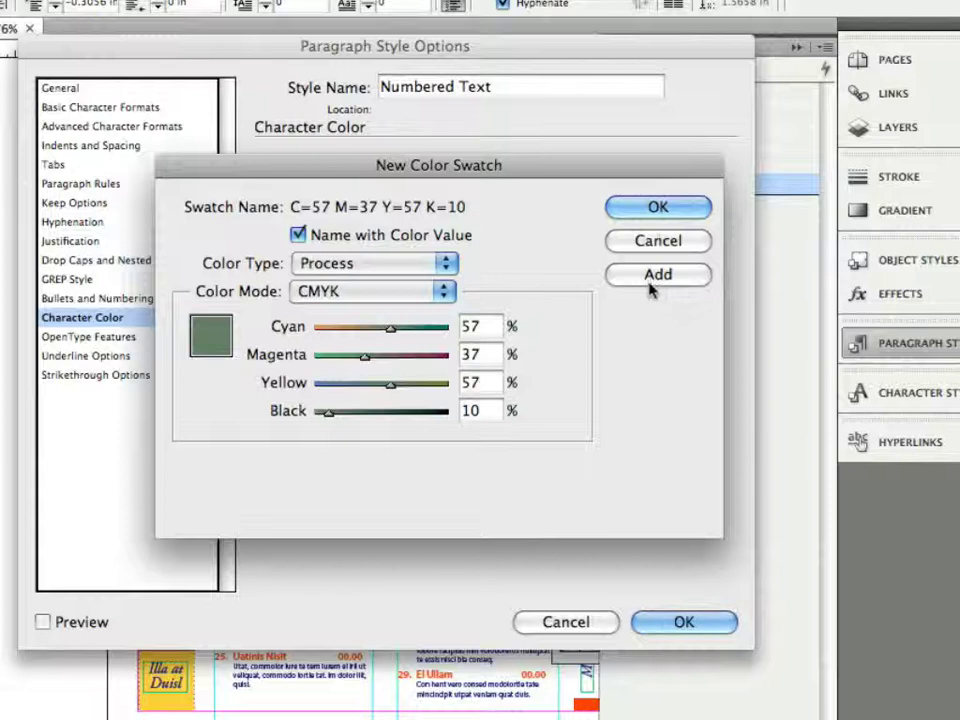
{"action": "left_click", "coordinate": [660, 207]}
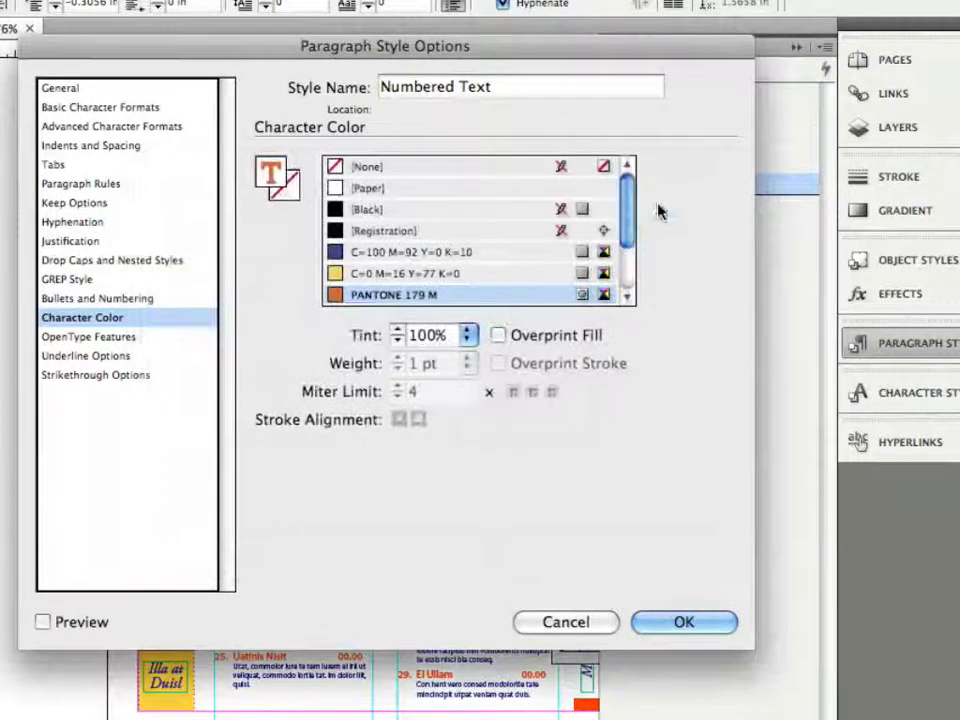
Apply the C=57 M=37 Y=57 K=10 swatch as the Numbered Text style's character color and return to the swatches.
{"action": "left_click_drag", "start_coordinate": [632, 220], "coordinate": [631, 262]}
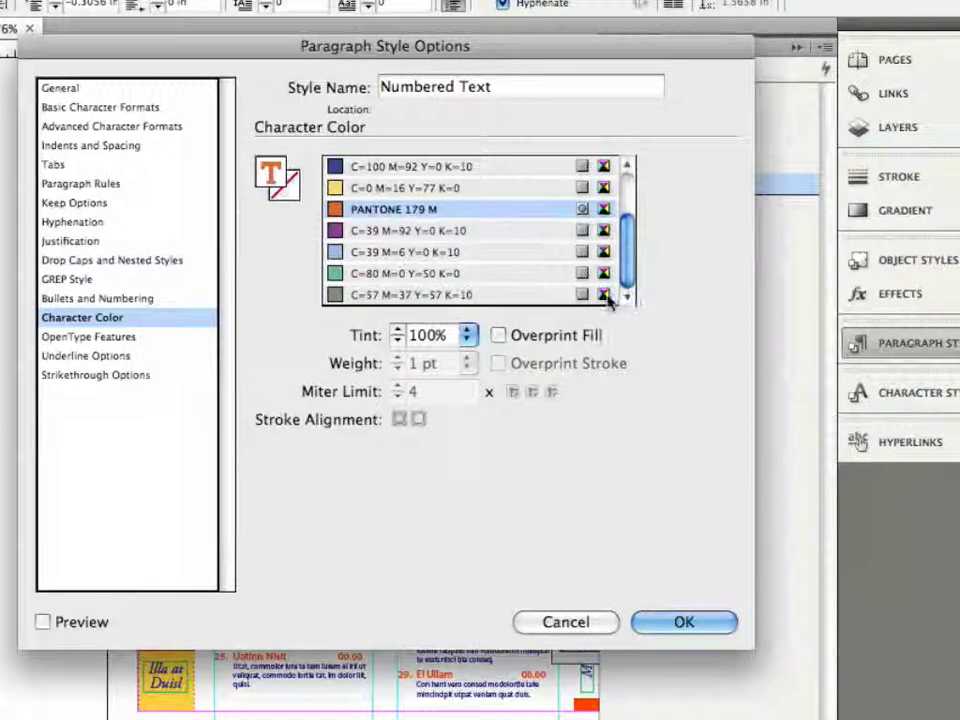
{"action": "left_click", "coordinate": [458, 296]}
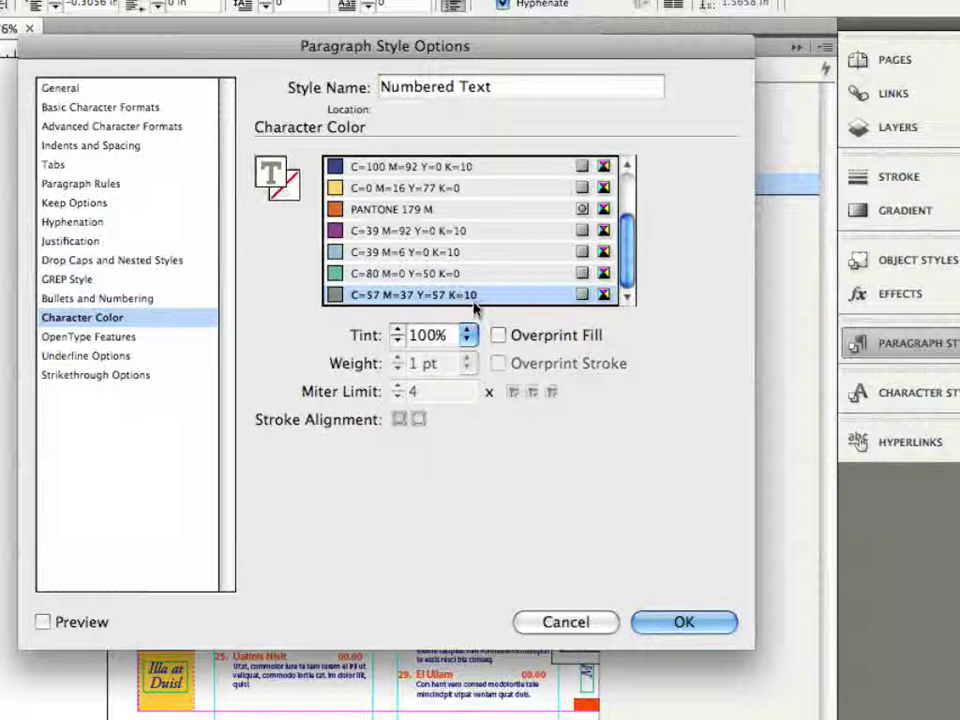
{"action": "left_click", "coordinate": [667, 622]}
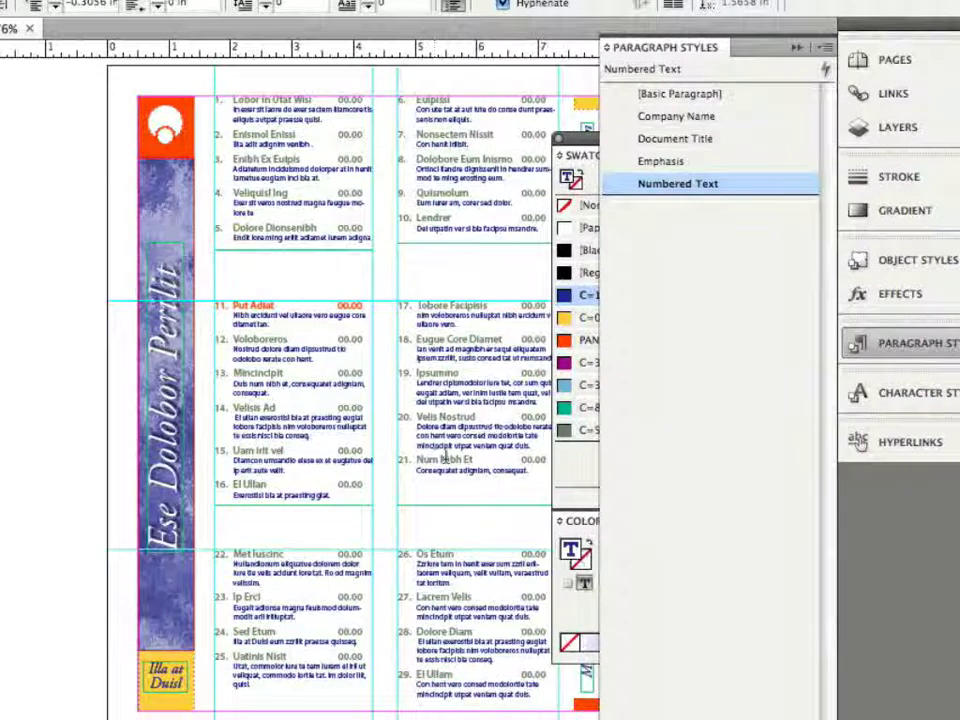
{"action": "left_click", "coordinate": [640, 50]}
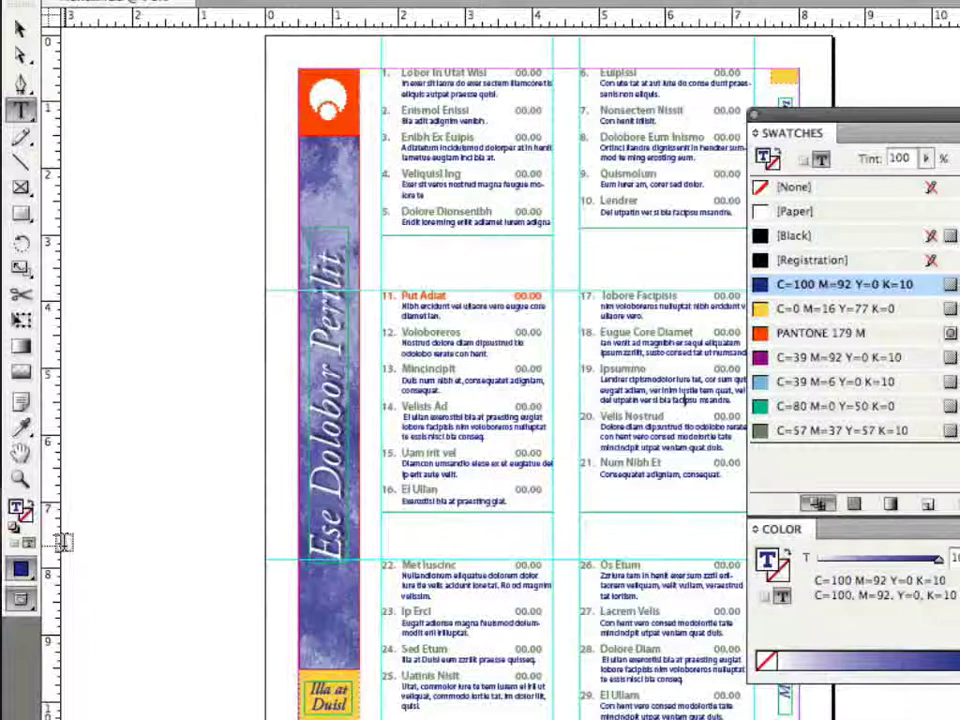
Choose a light blue of C=86 M=22 Y=0 K=0 for the text fill in the Color Picker and add it as a CMYK swatch.
{"action": "double_click", "coordinate": [18, 512]}
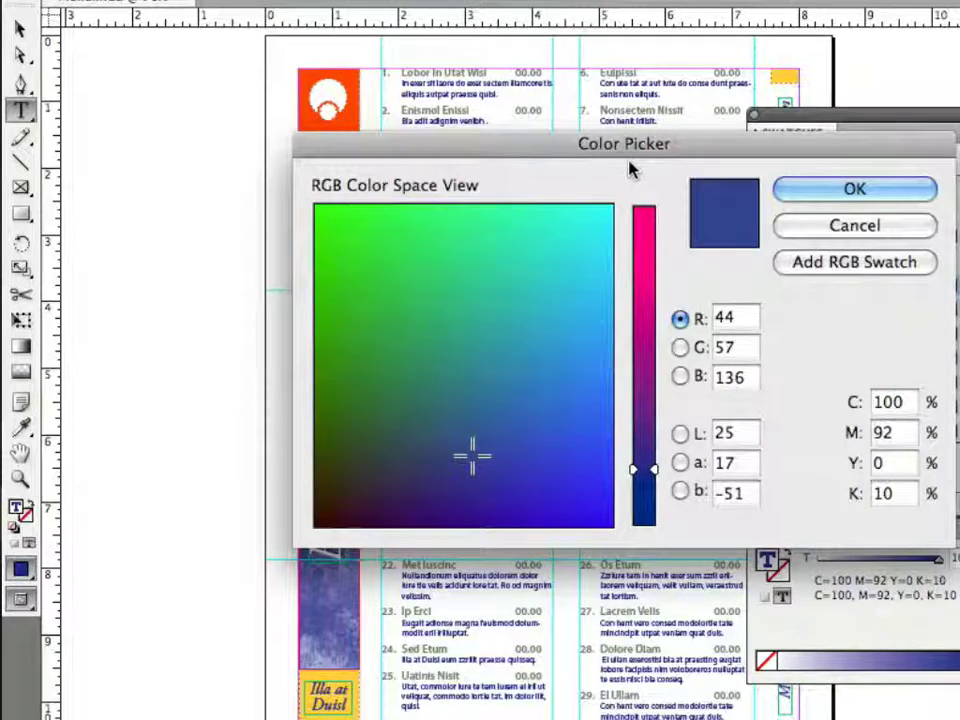
{"action": "left_click", "coordinate": [516, 275]}
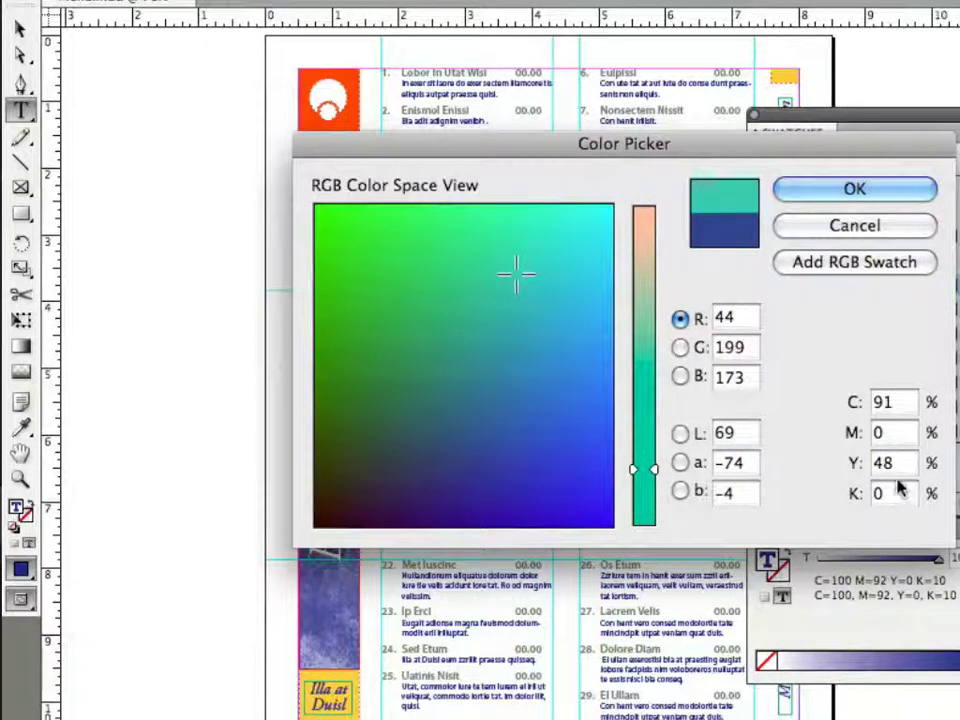
{"action": "left_click", "coordinate": [900, 438]}
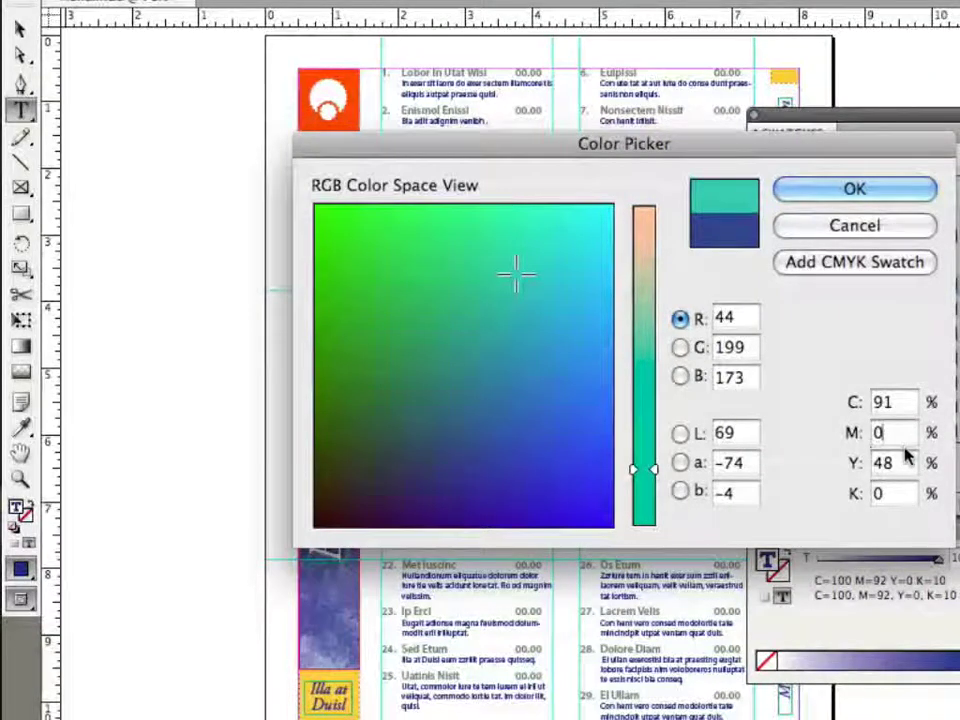
{"action": "left_click_drag", "start_coordinate": [515, 385], "coordinate": [452, 340]}
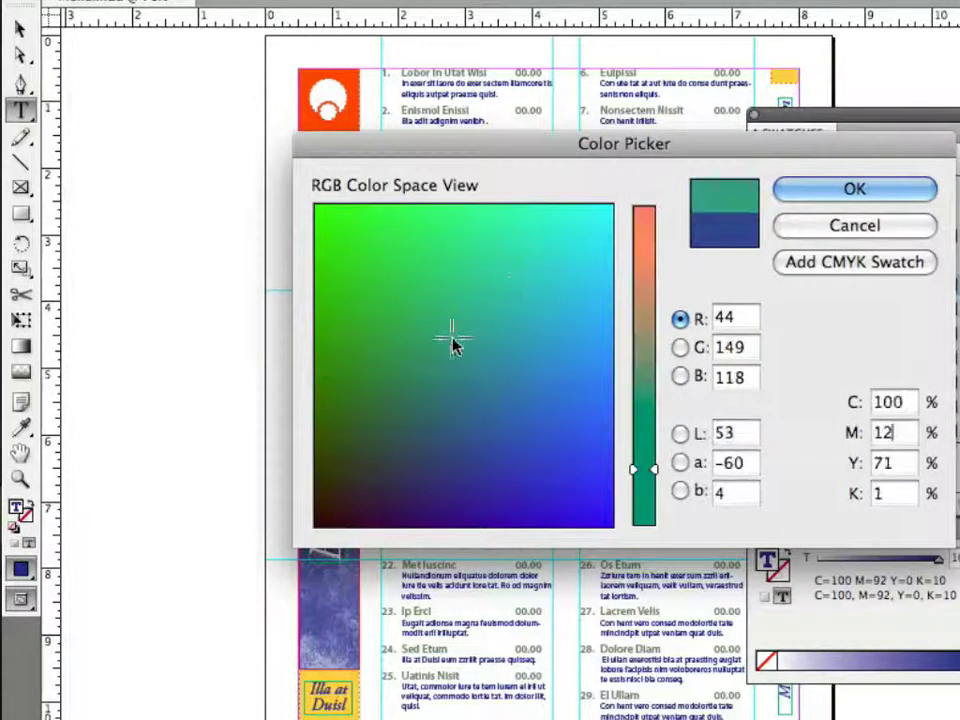
{"action": "left_click", "coordinate": [413, 297]}
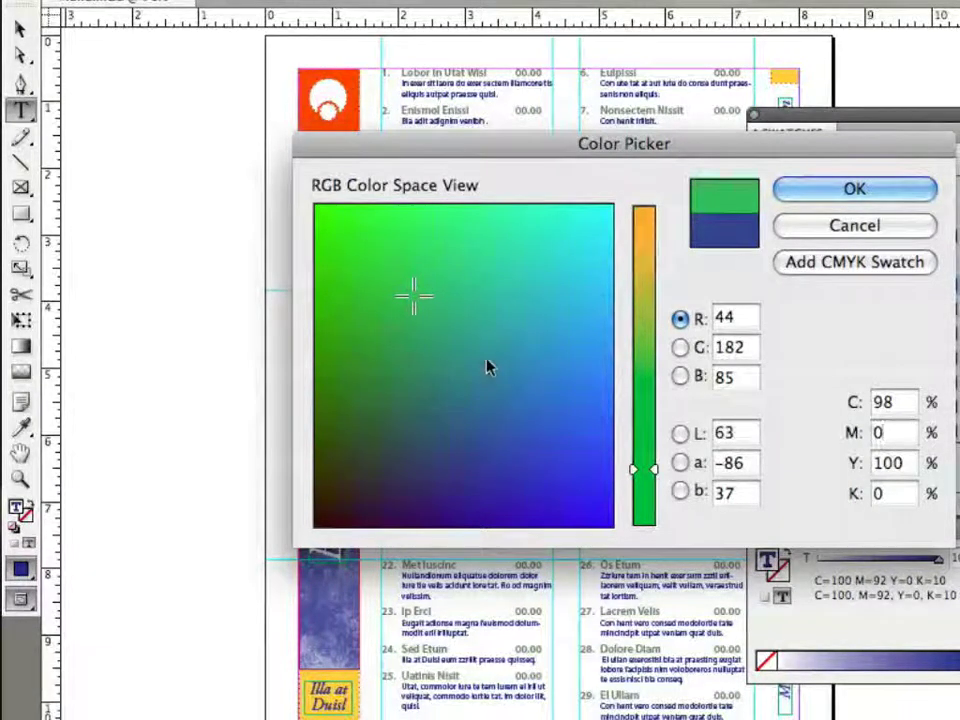
{"action": "left_click", "coordinate": [589, 326]}
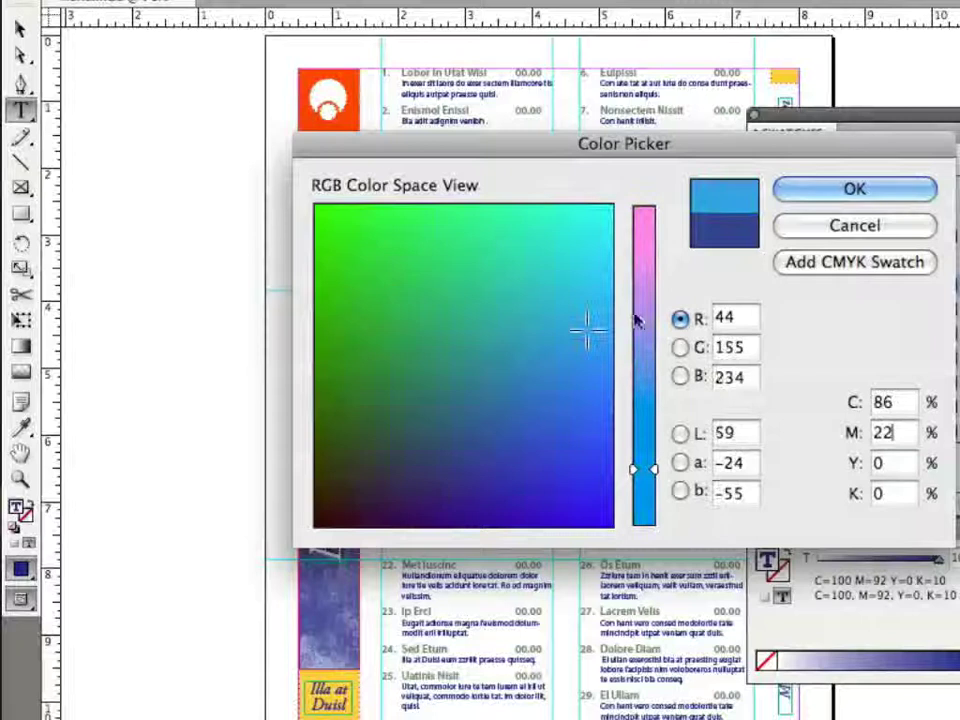
{"action": "left_click", "coordinate": [814, 270]}
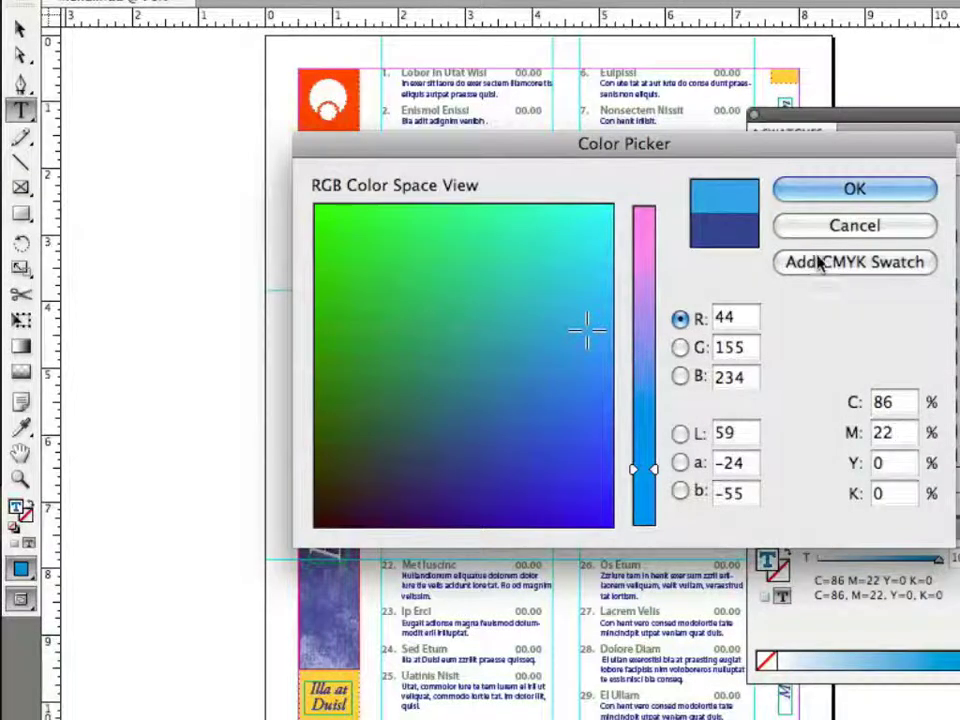
{"action": "left_click_drag", "start_coordinate": [855, 146], "coordinate": [687, 144]}
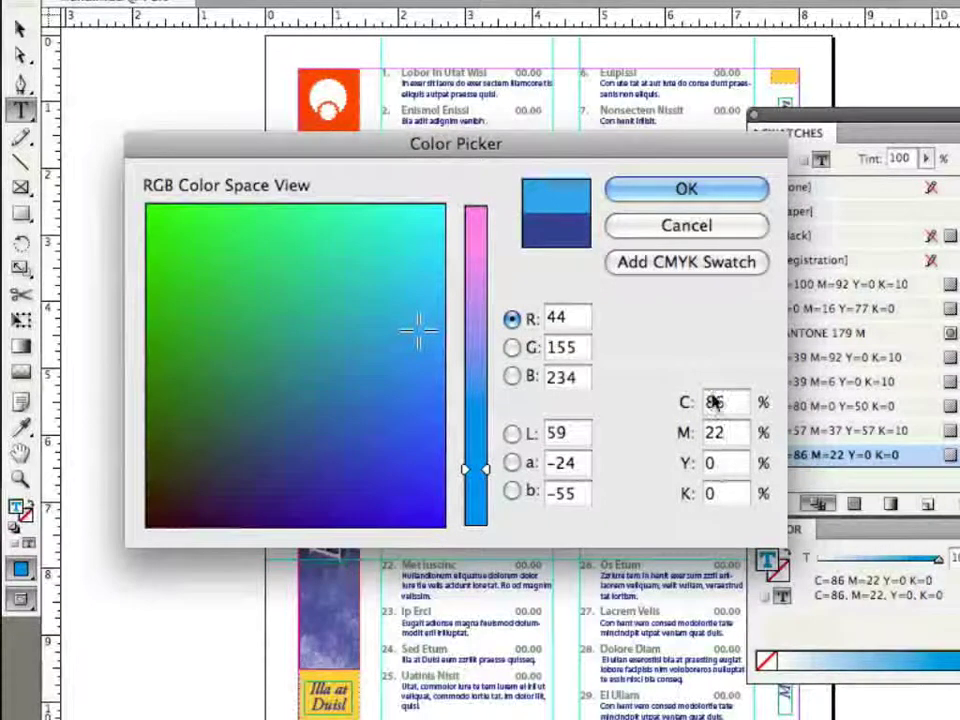
{"action": "left_click", "coordinate": [687, 191]}
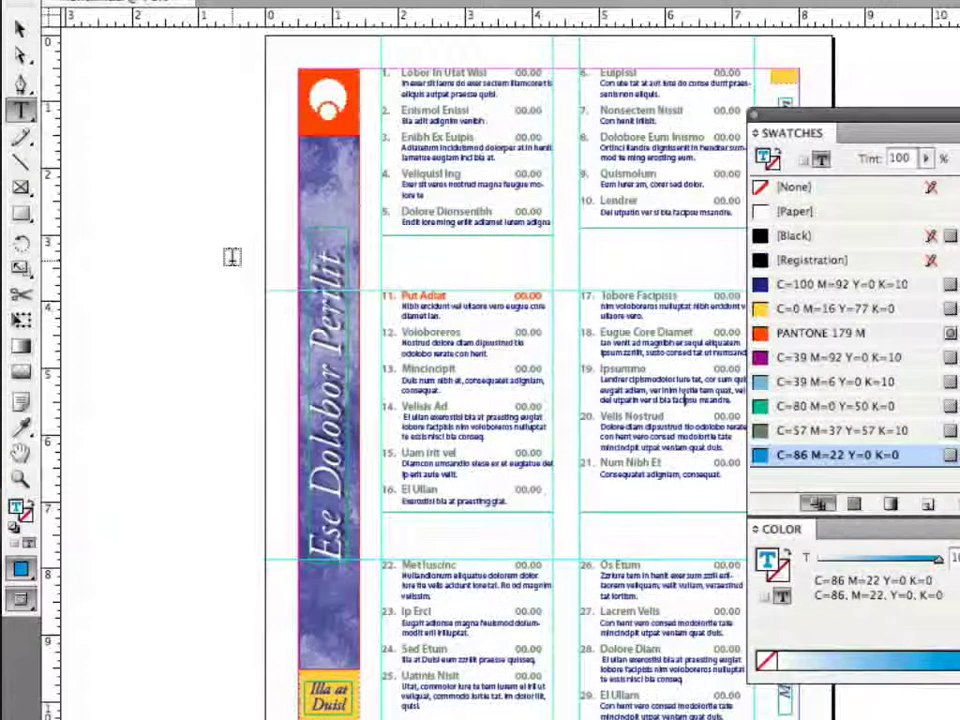
Place MoonSpotColors.eps on the pasteboard beside the page, next to the vertical title banner.
{"action": "left_click", "coordinate": [20, 28]}
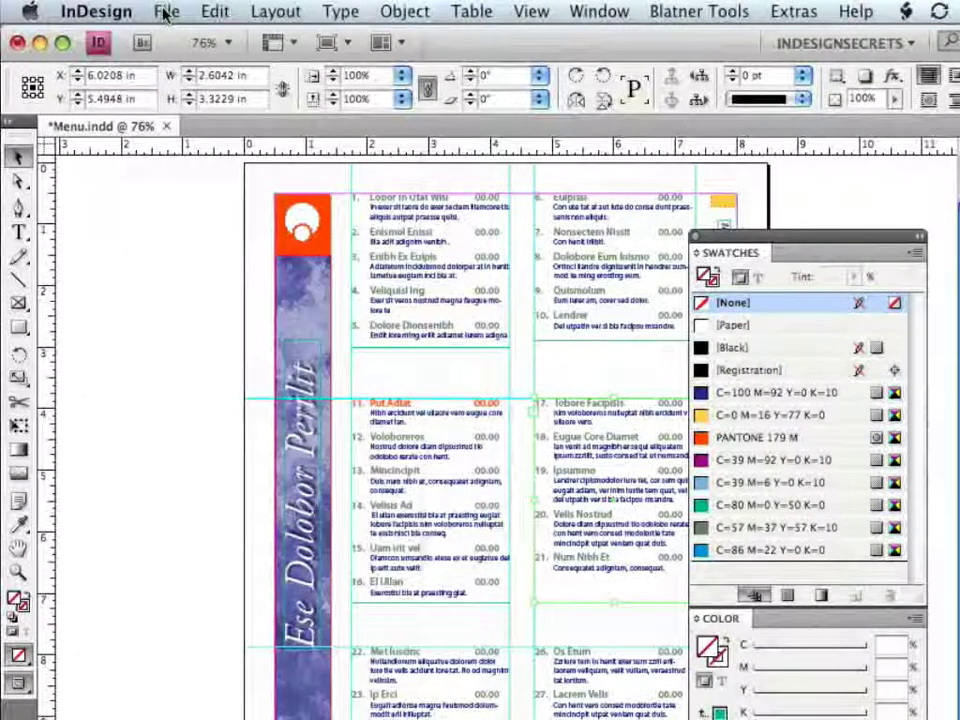
{"action": "left_click", "coordinate": [165, 14]}
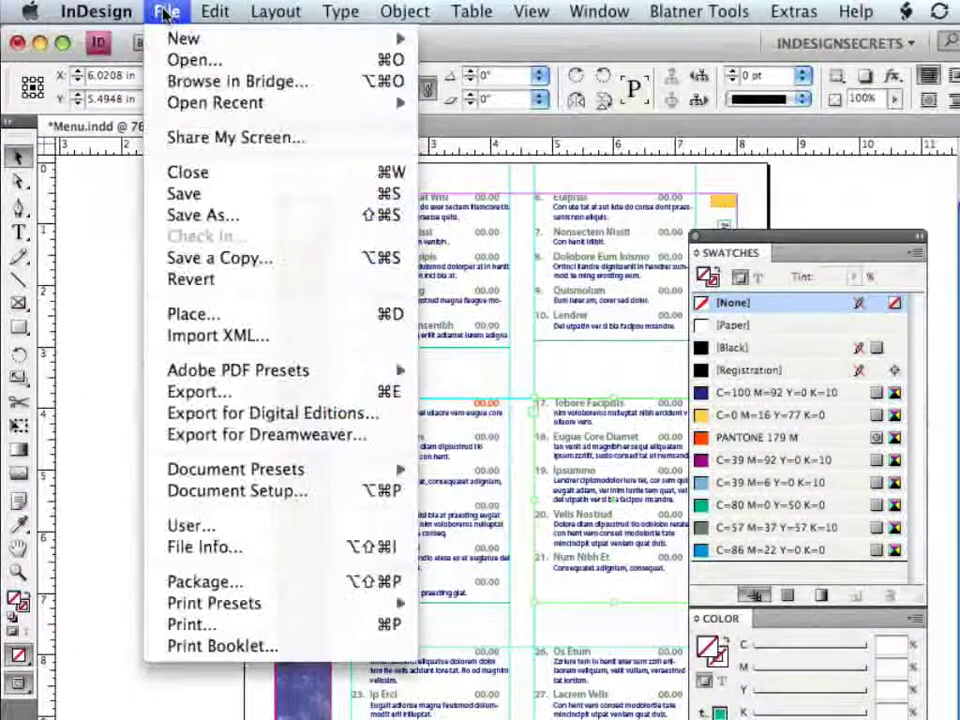
{"action": "left_click", "coordinate": [175, 316]}
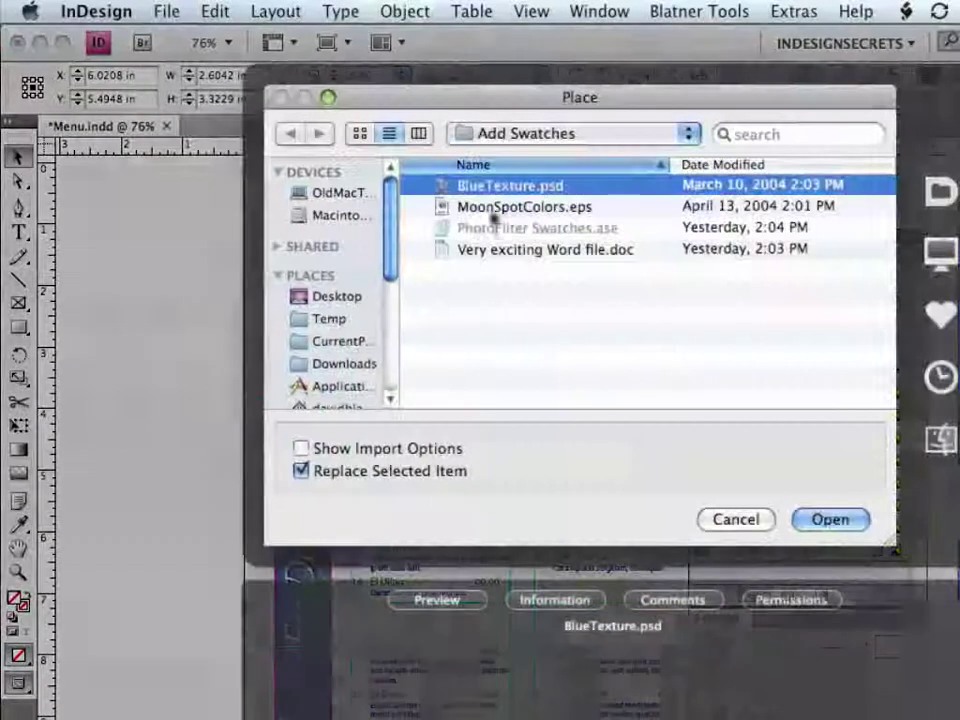
{"action": "left_click", "coordinate": [498, 208]}
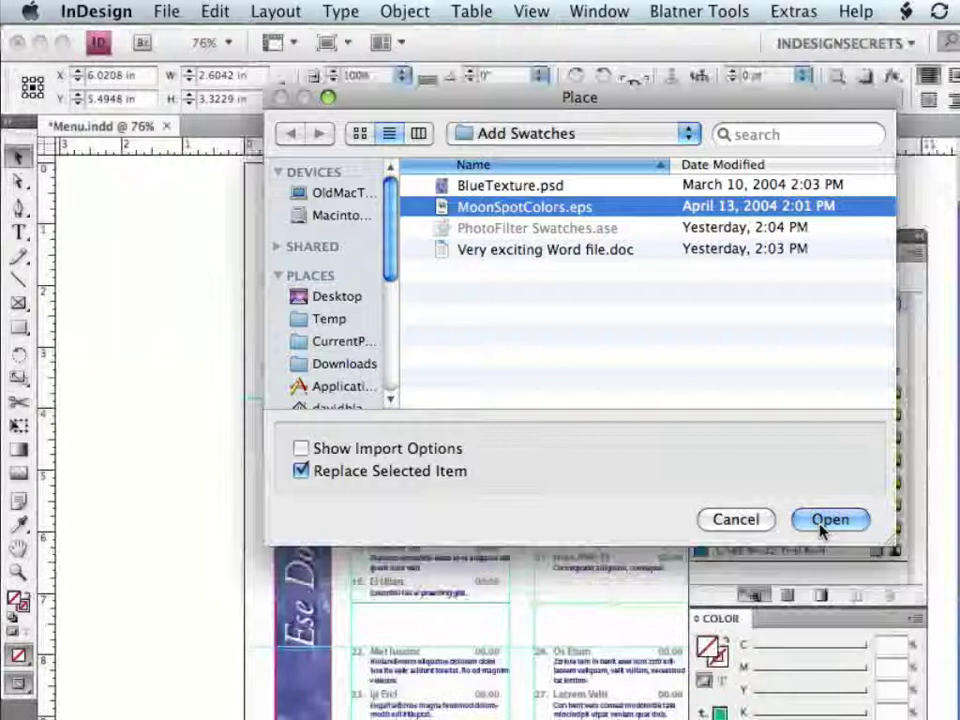
{"action": "left_click", "coordinate": [826, 522]}
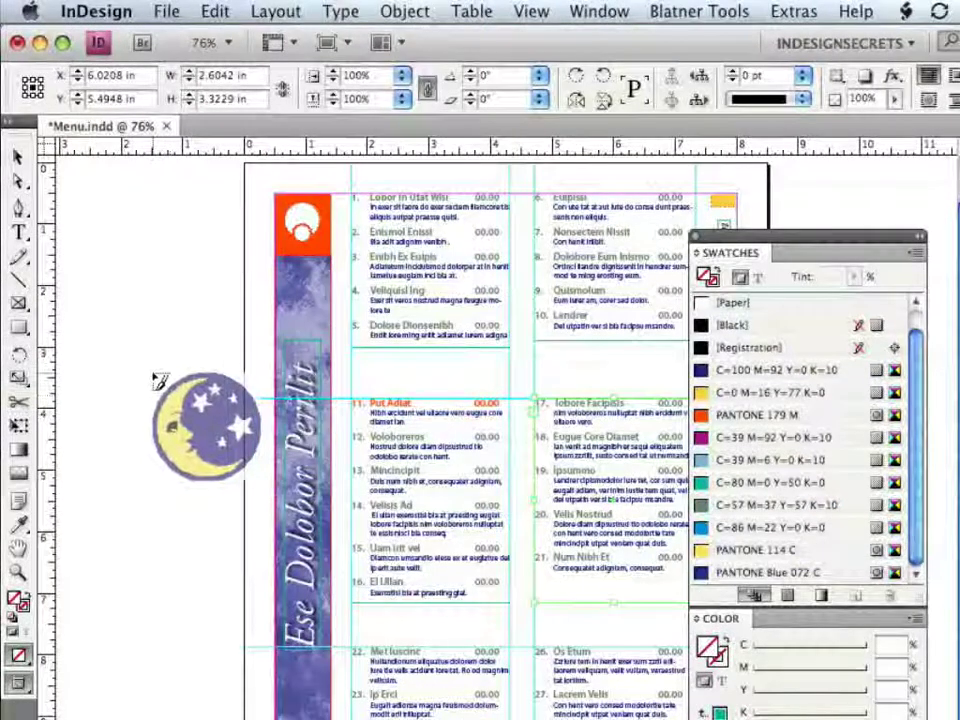
{"action": "left_click", "coordinate": [153, 372]}
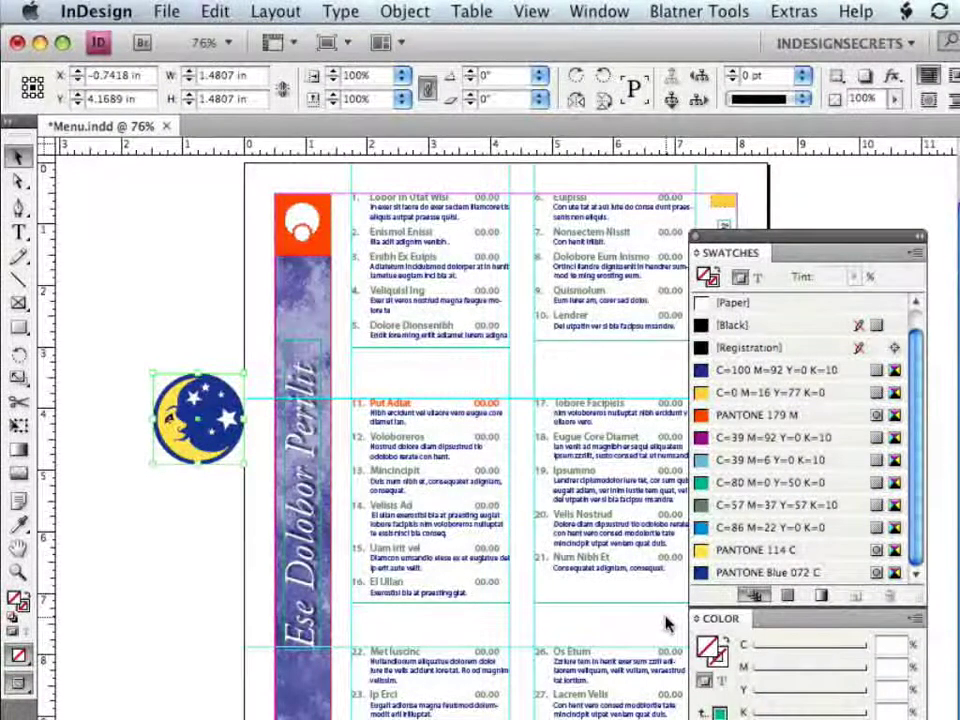
Add the document's unnamed colors to the swatches and set the moon graphic's frame fill to [Paper].
{"action": "left_click", "coordinate": [916, 256]}
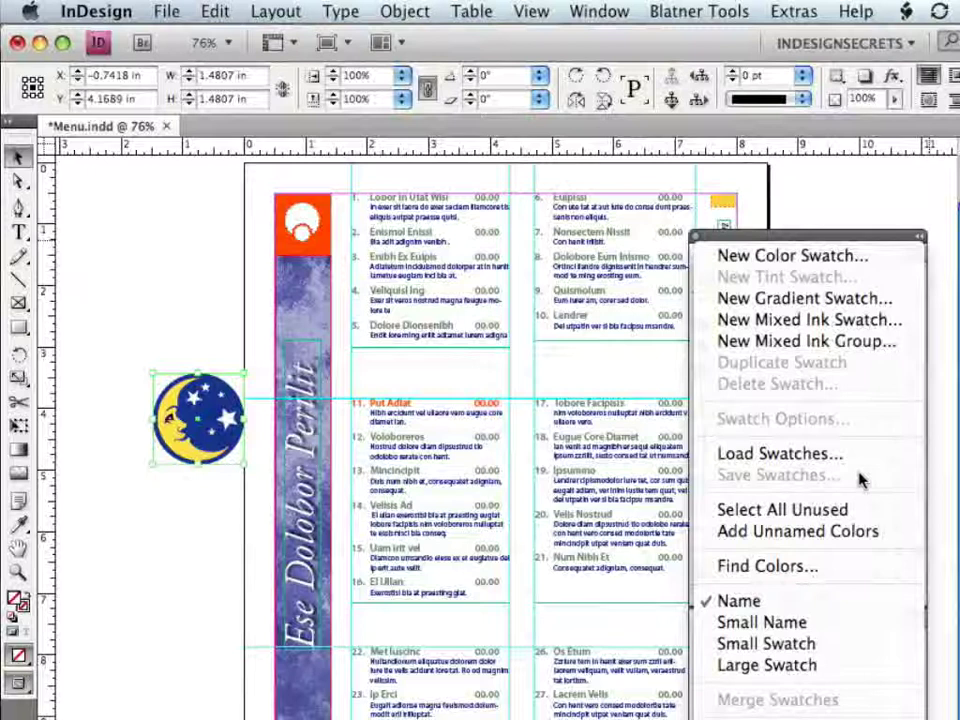
{"action": "left_click", "coordinate": [851, 535]}
{"action": "left_click", "coordinate": [851, 533]}
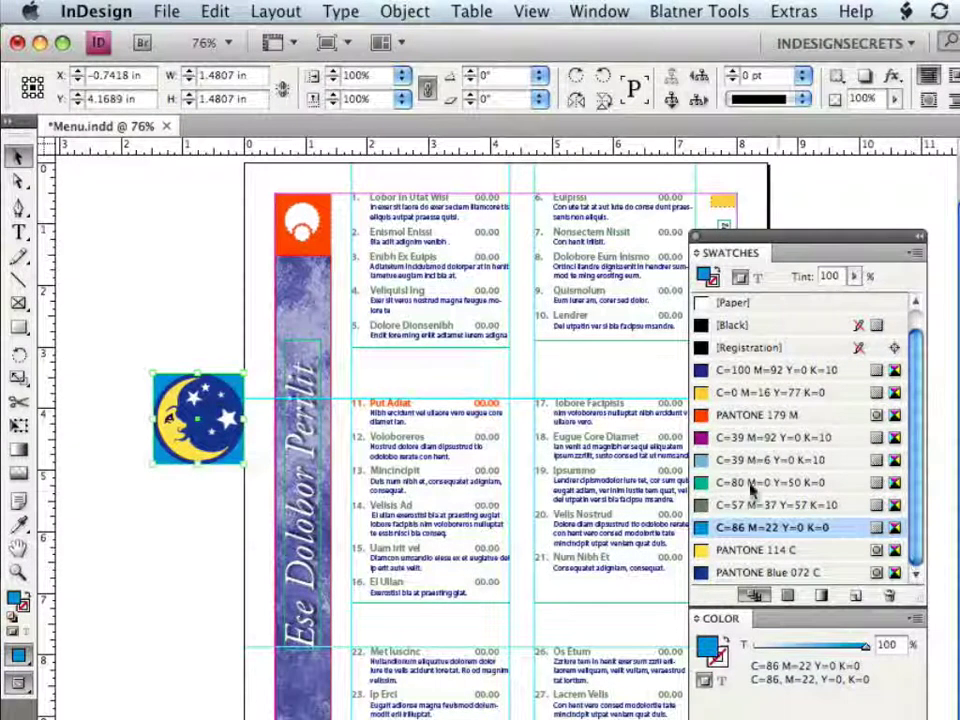
{"action": "left_click", "coordinate": [722, 303]}
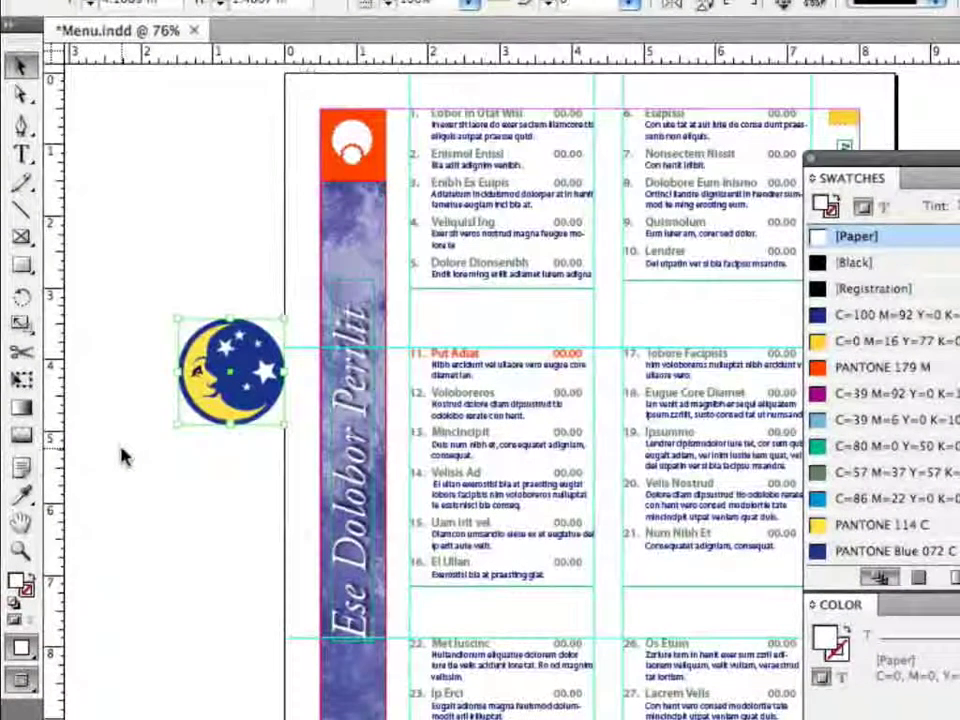
Sample R=181 G=186 B=216 from the banner's blue texture with the Eyedropper and try adding it as a swatch.
{"action": "left_click", "coordinate": [25, 495]}
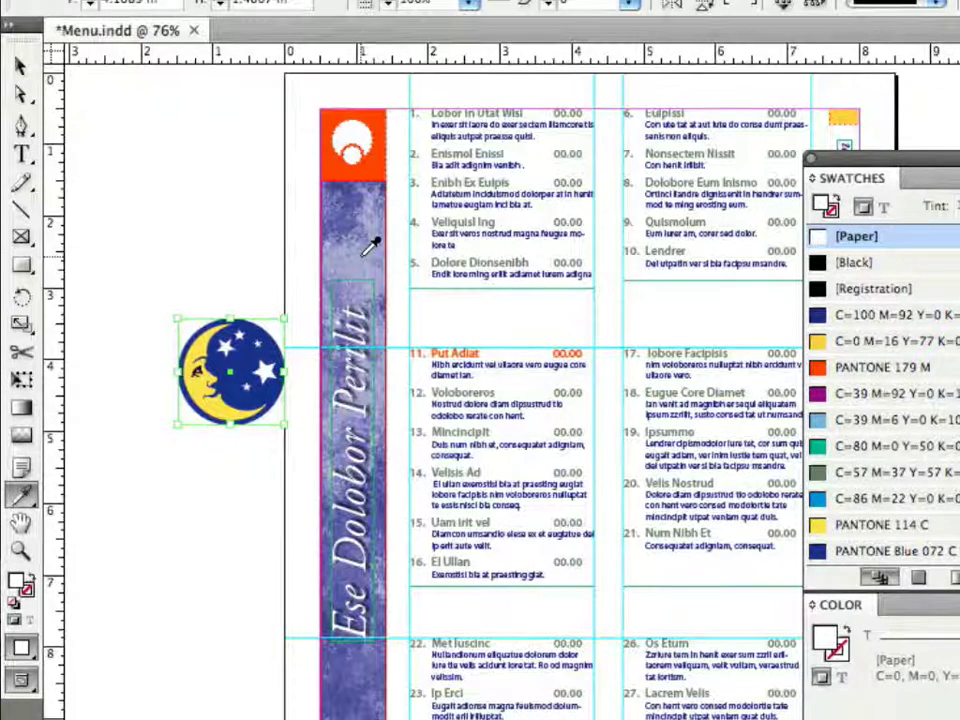
{"action": "left_click", "coordinate": [370, 245]}
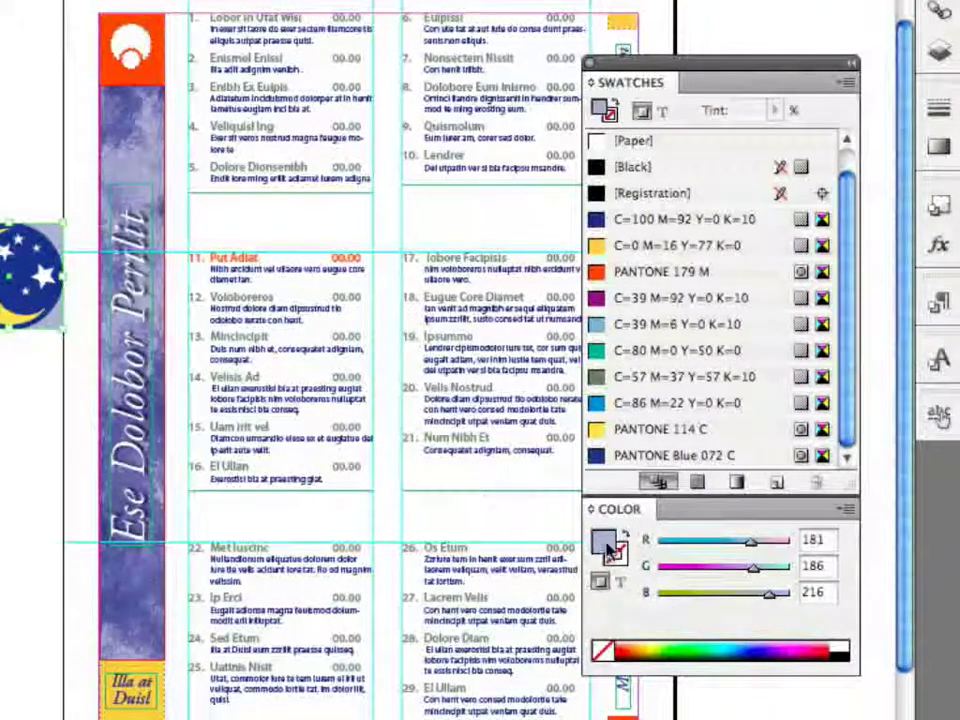
{"action": "left_click_drag", "start_coordinate": [608, 548], "coordinate": [690, 377]}
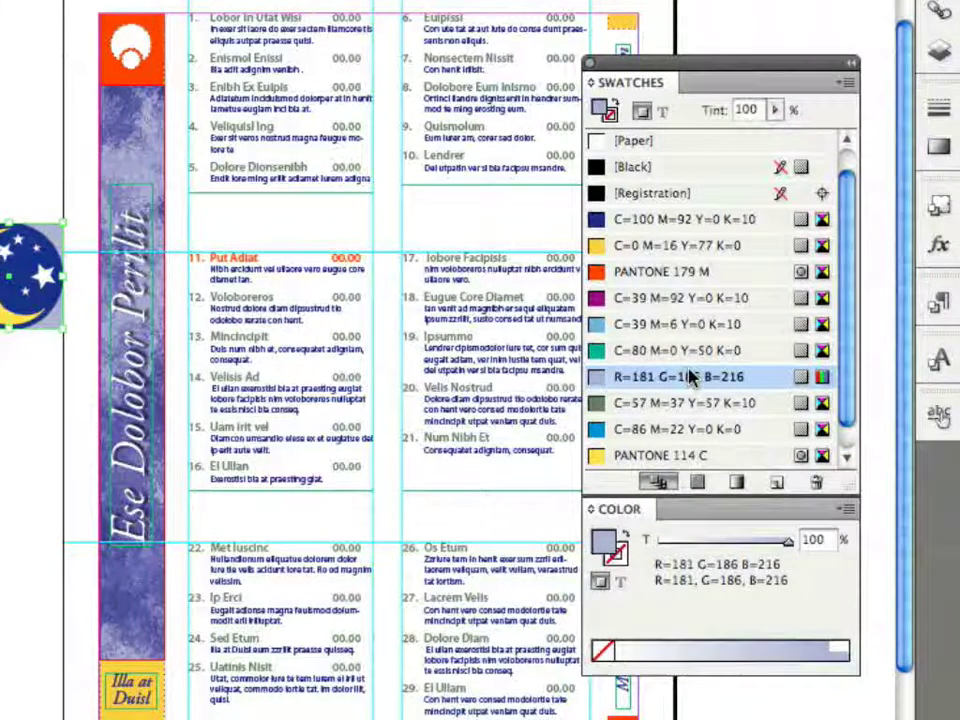
{"action": "key", "text": "ctrl+z"}
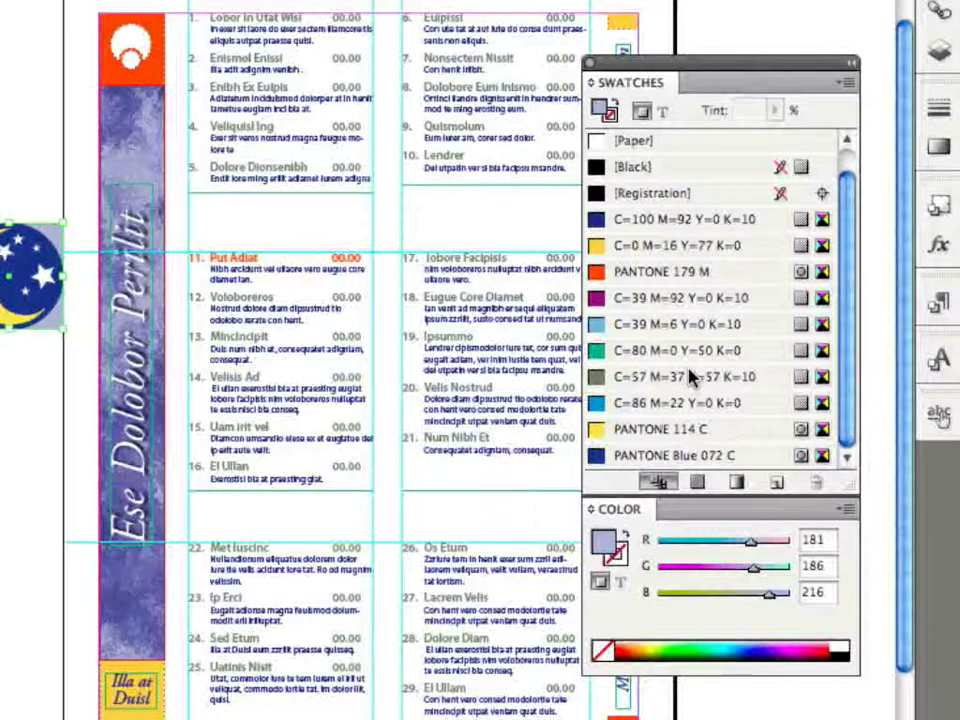
Convert the light blue sampled from the banner to CMYK and add it as the swatch C=28 M=21 Y=2 K=0.
{"action": "left_click", "coordinate": [843, 510]}
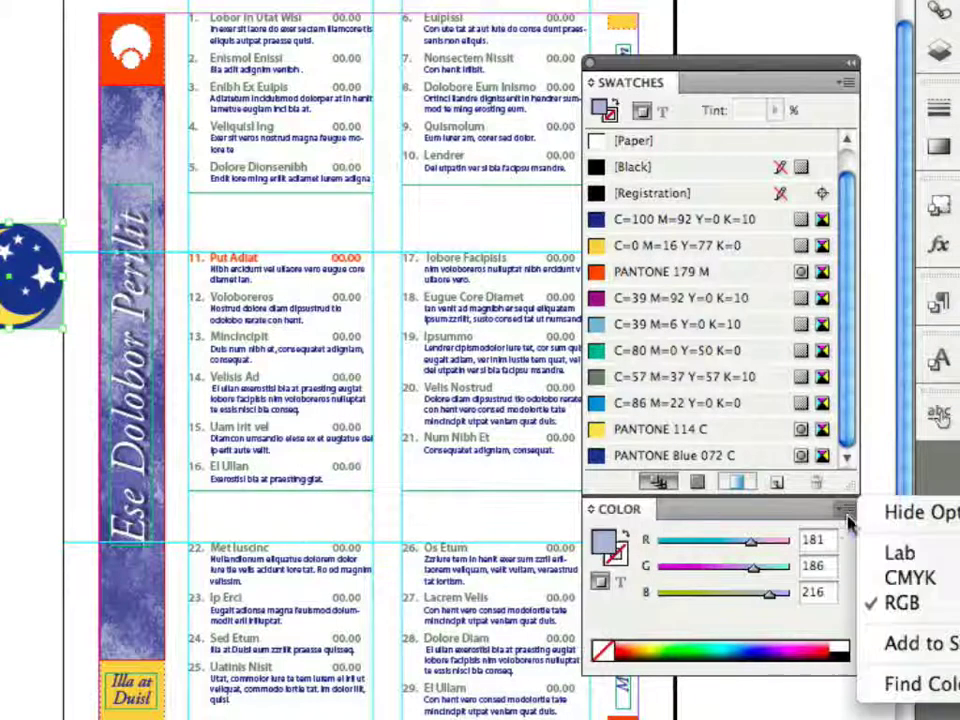
{"action": "left_click", "coordinate": [893, 578]}
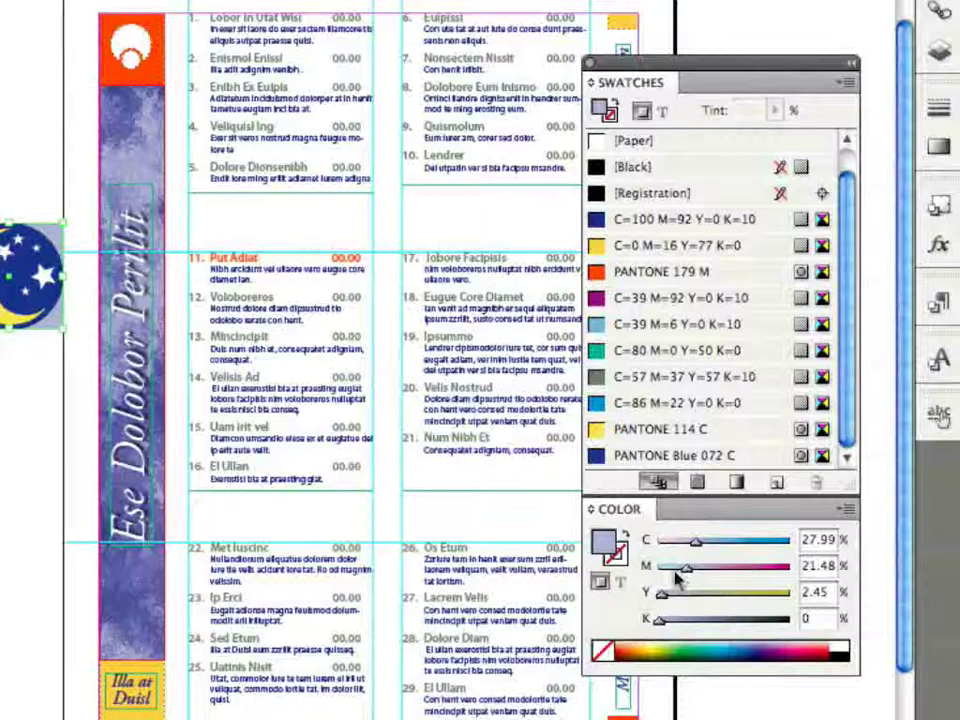
{"action": "left_click_drag", "start_coordinate": [640, 470], "coordinate": [666, 426]}
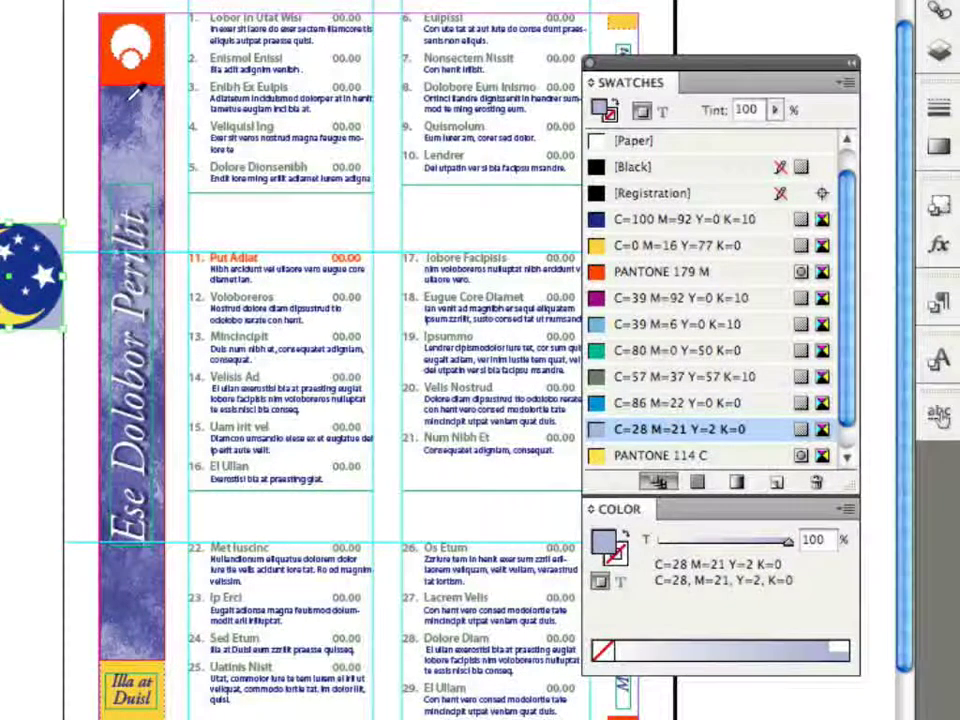
Sample a darker blue from the banner texture with the Eyedropper, convert it to CMYK and add it as the swatch C=78 M=69 Y=5 K=0.
{"action": "left_click", "coordinate": [102, 72]}
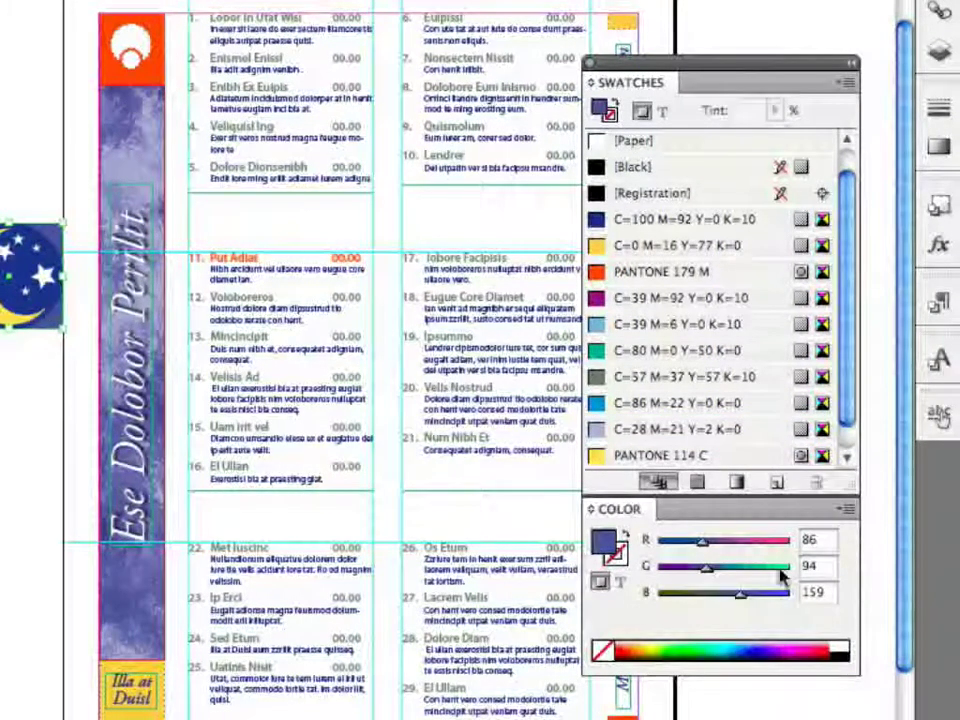
{"action": "left_click", "coordinate": [848, 509]}
{"action": "left_click", "coordinate": [738, 549]}
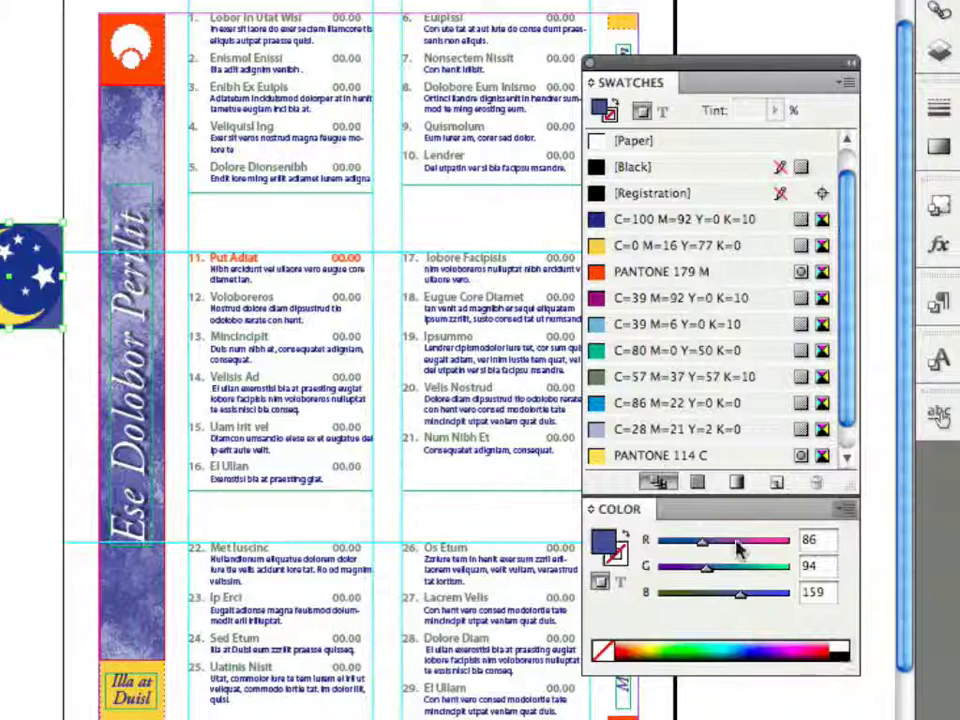
{"action": "left_click_drag", "start_coordinate": [603, 541], "coordinate": [636, 452]}
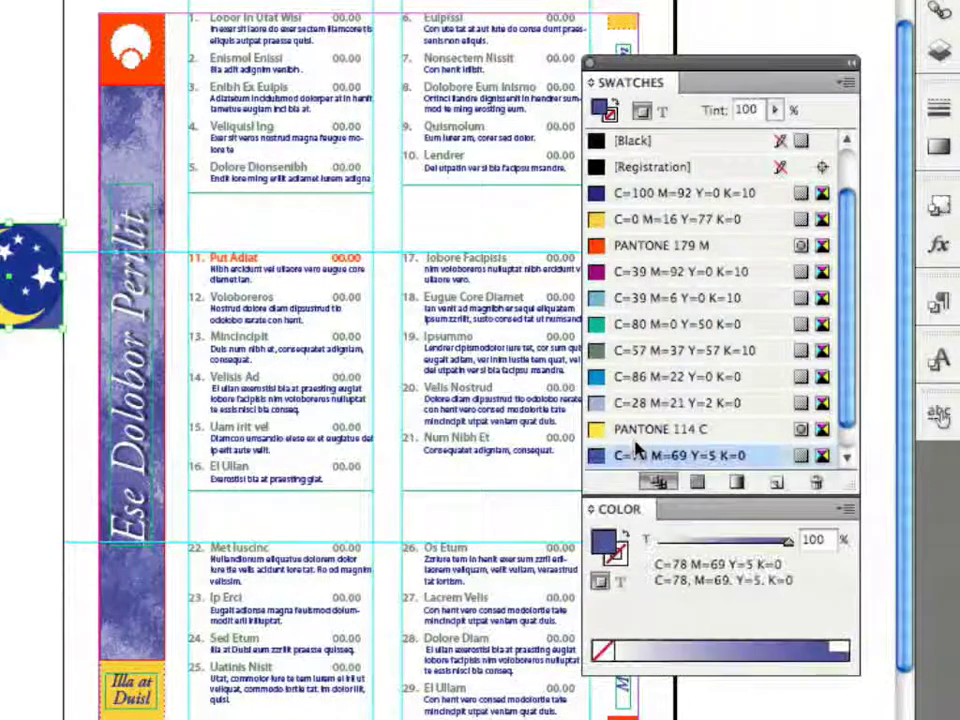
{"action": "left_click_drag", "start_coordinate": [851, 388], "coordinate": [848, 415]}
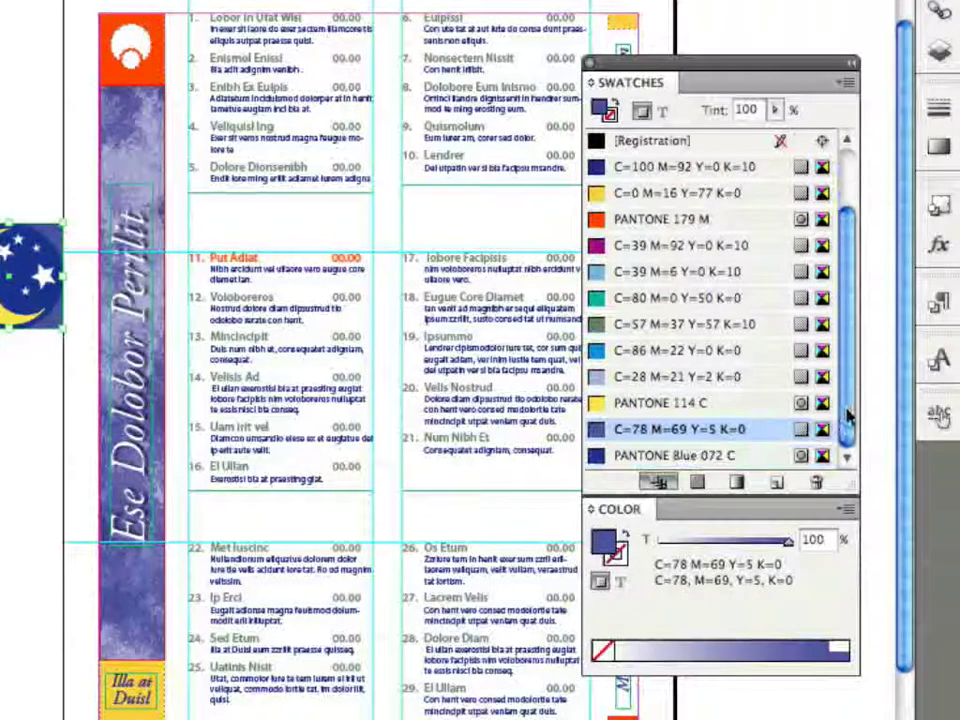
Sample the yellow C=0 M=7.843 Y=72.94 K=0 with the Eyedropper and remove the moon graphic from the pasteboard.
{"action": "left_click_drag", "start_coordinate": [730, 650], "coordinate": [645, 648]}
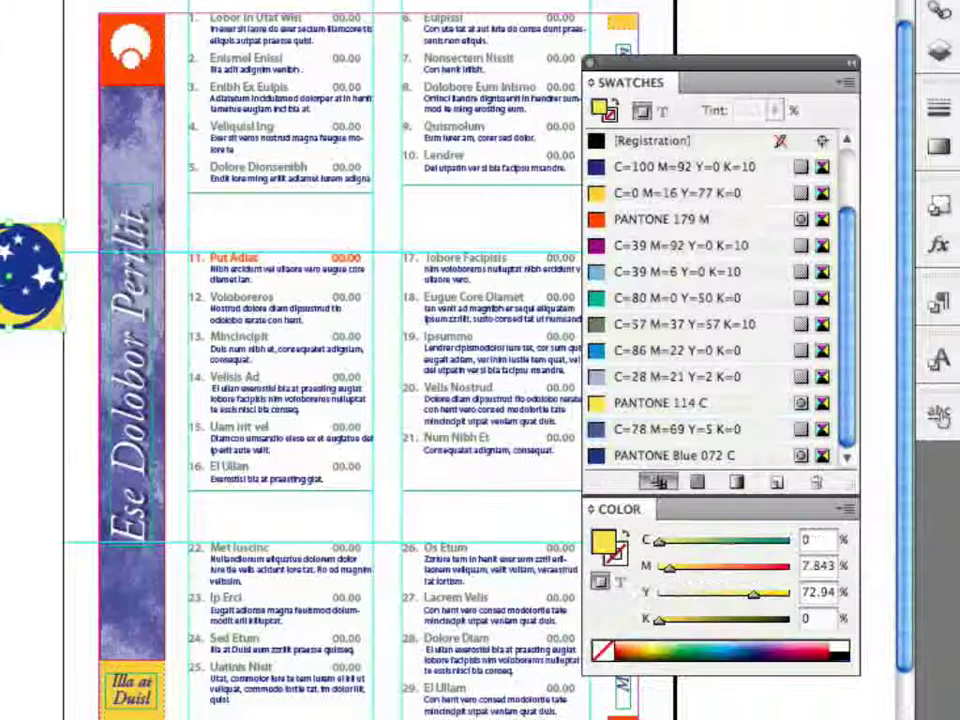
{"action": "key", "text": "ctrl+z"}
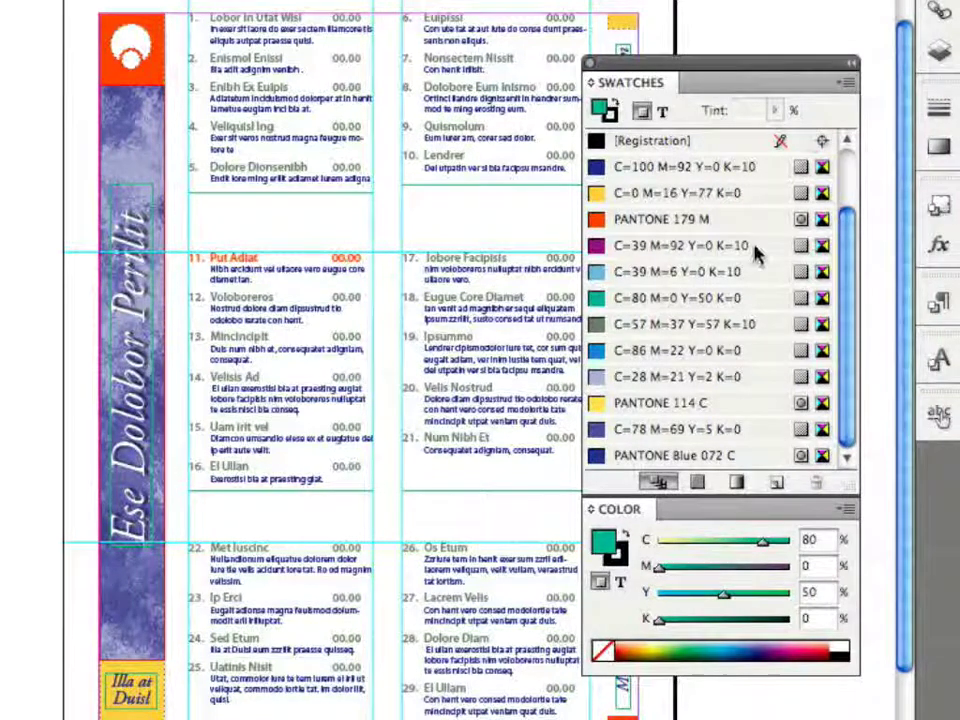
Save the swatches C=39 M=92 Y=0 K=10, C=80 M=0 Y=50 K=0 and C=28 M=21 Y=2 K=0 as menu colors.ase.
{"action": "left_click", "coordinate": [680, 252]}
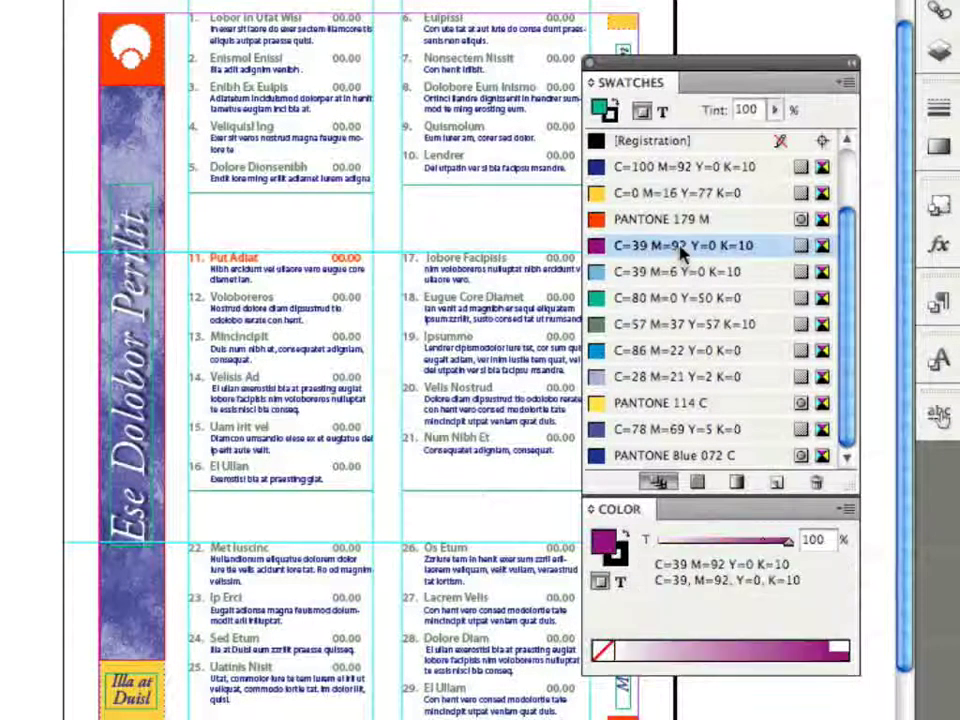
{"action": "left_click", "coordinate": [680, 300], "text": "super"}
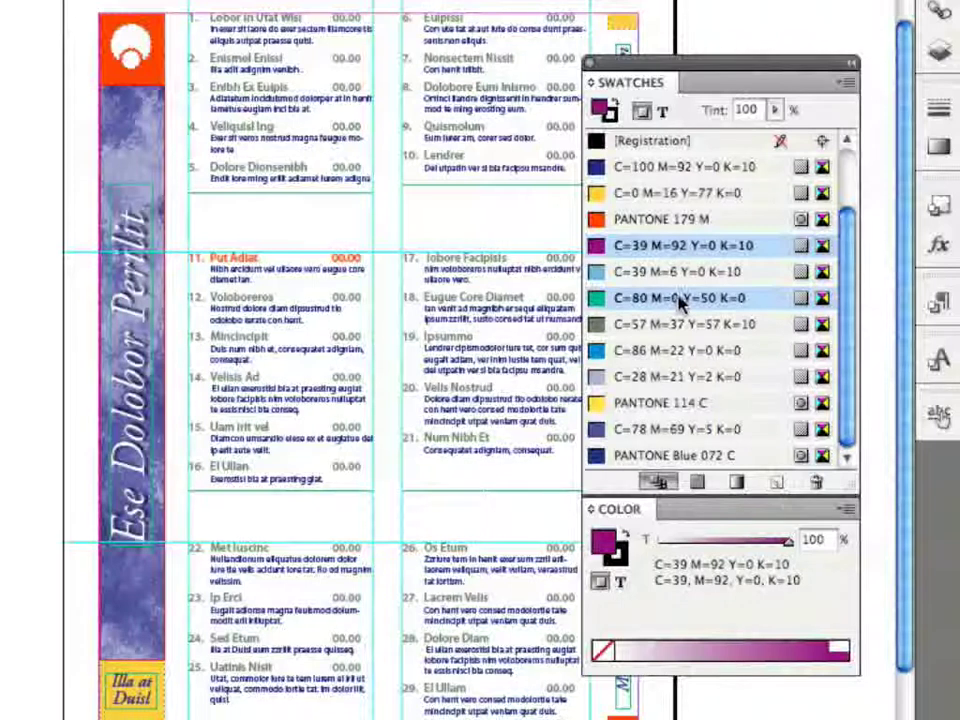
{"action": "left_click", "coordinate": [672, 377], "text": "super"}
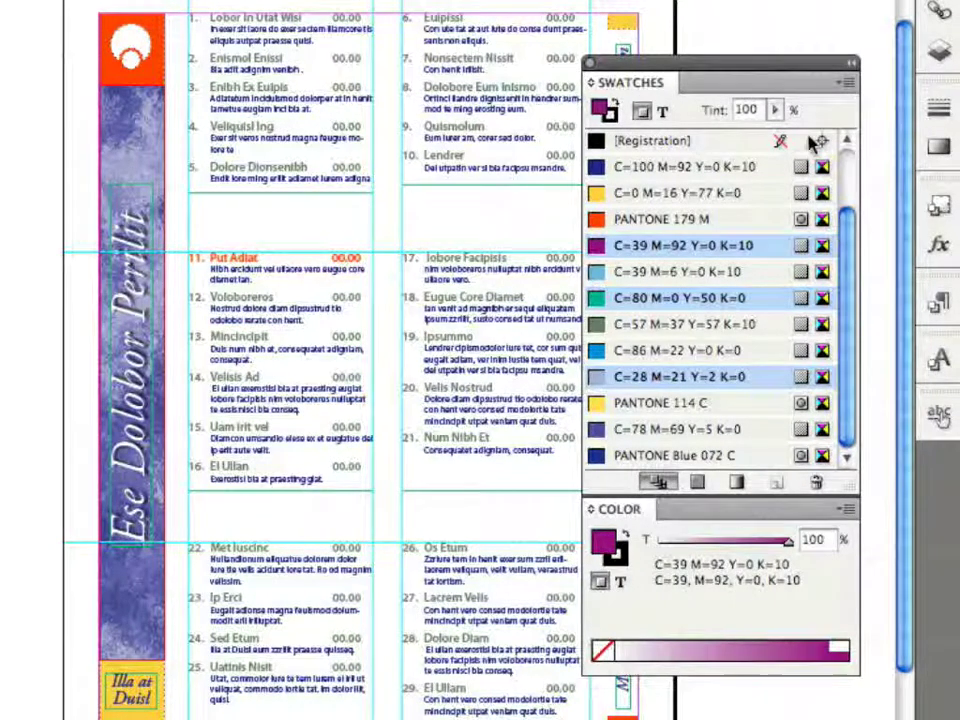
{"action": "left_click", "coordinate": [849, 84]}
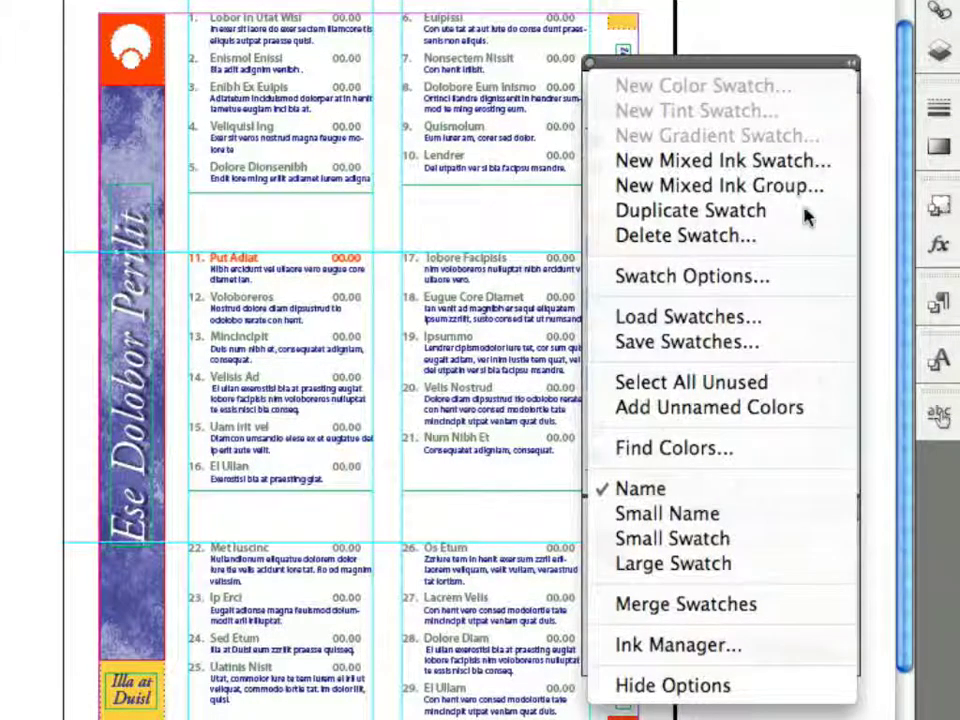
{"action": "left_click", "coordinate": [727, 346]}
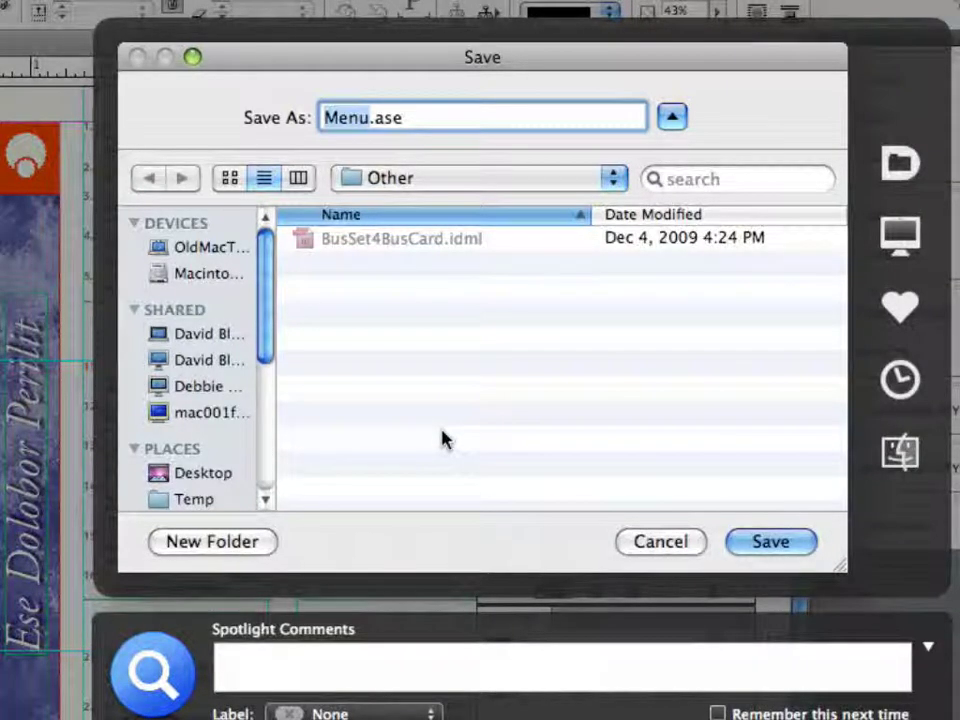
{"action": "type", "text": "menu "}
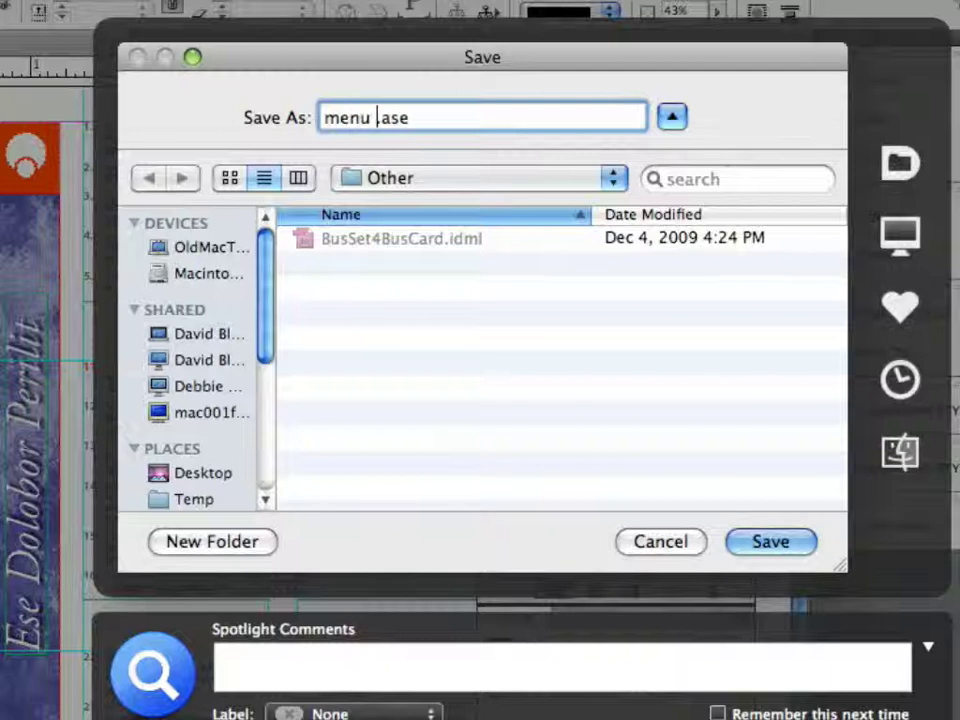
{"action": "type", "text": "colors"}
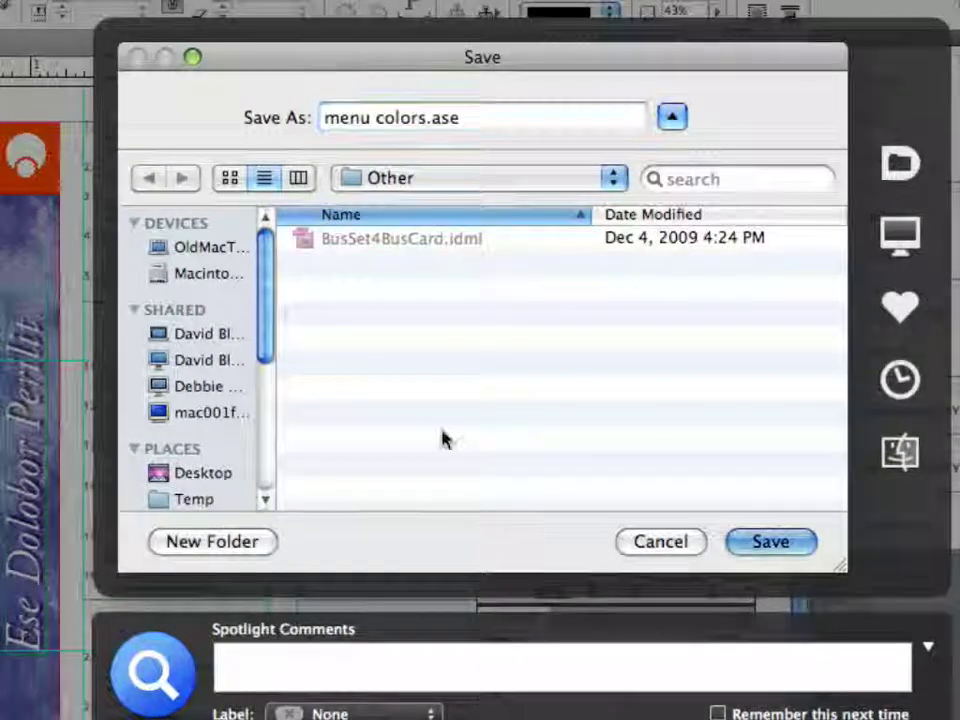
{"action": "key", "text": "Return"}
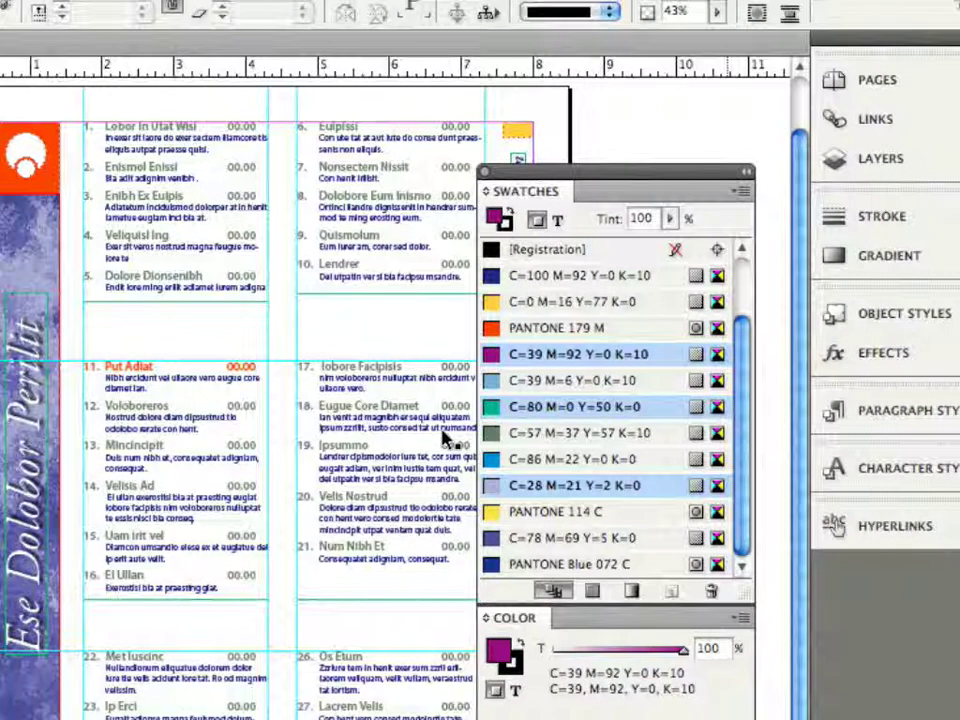
Load the swatches from PhotoFilter Swatches.ase in the Add Swatches folder into the document.
{"action": "left_click", "coordinate": [742, 196]}
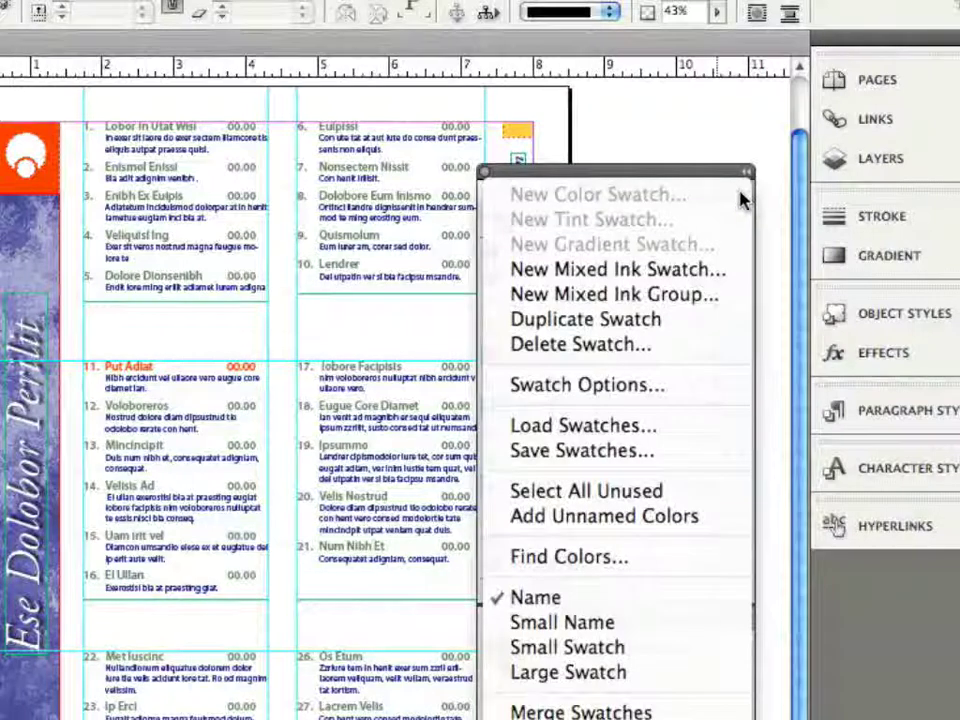
{"action": "left_click", "coordinate": [572, 425]}
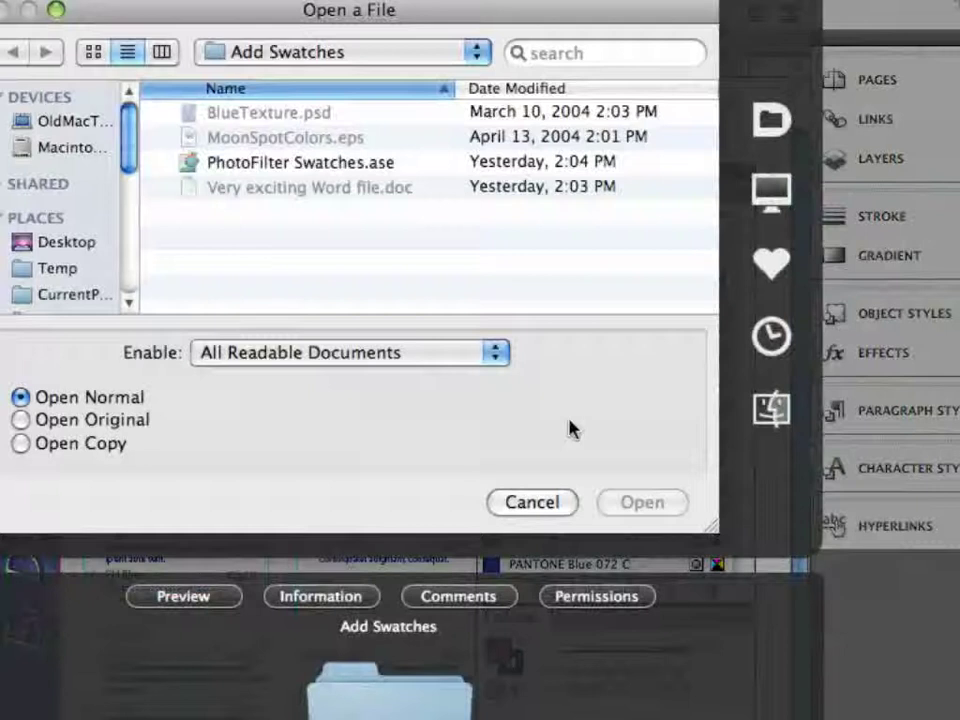
{"action": "left_click", "coordinate": [374, 166]}
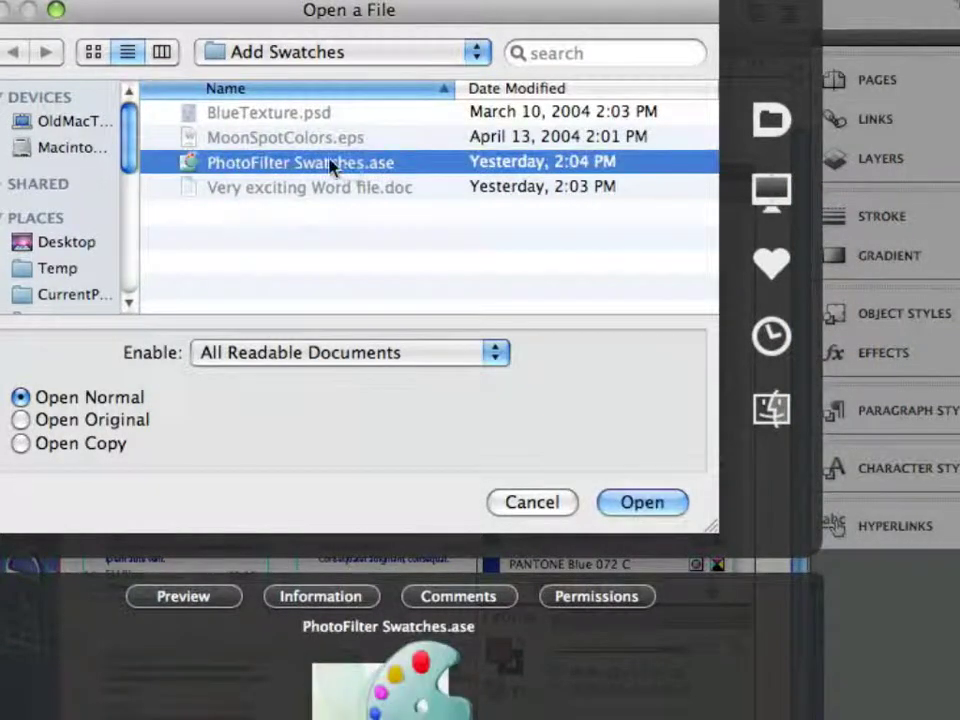
{"action": "left_click", "coordinate": [660, 507]}
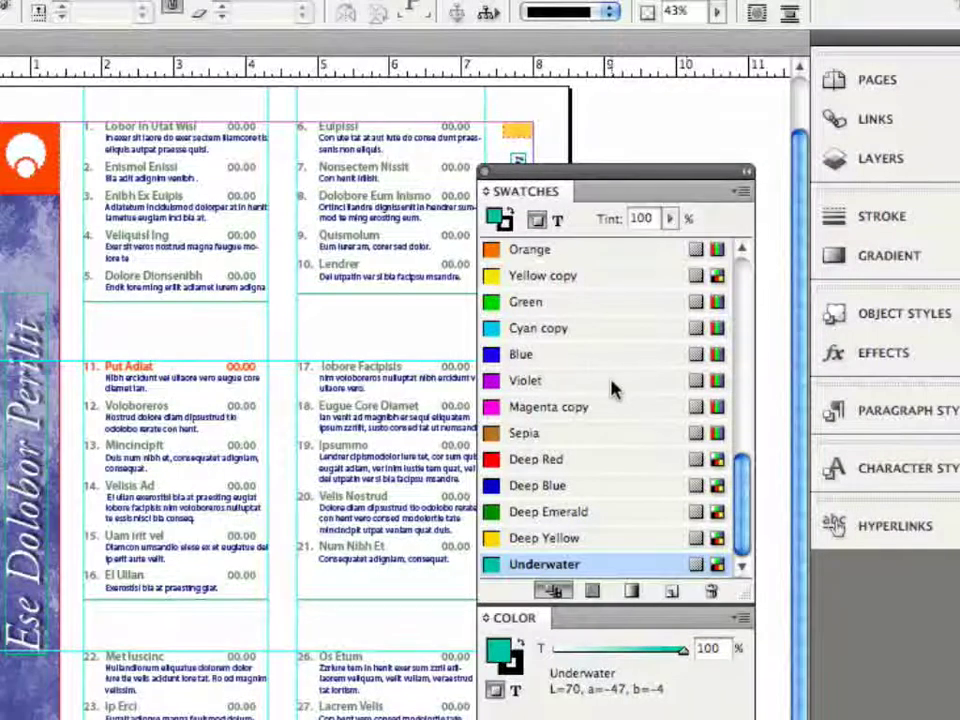
{"action": "mouse_move", "coordinate": [613, 390]}
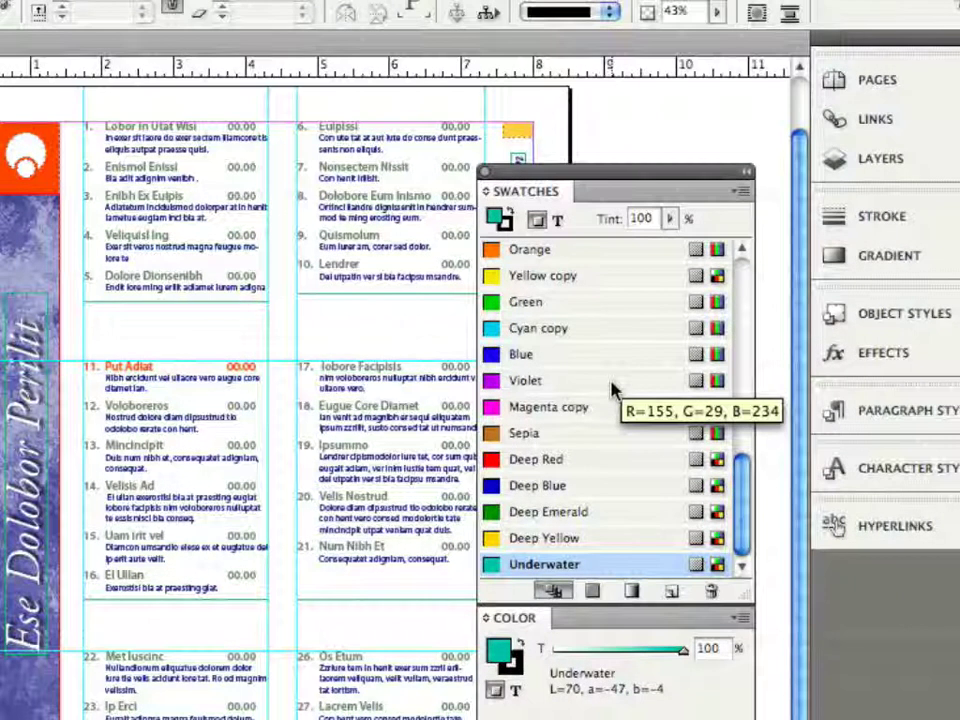
{"action": "mouse_move", "coordinate": [718, 280]}
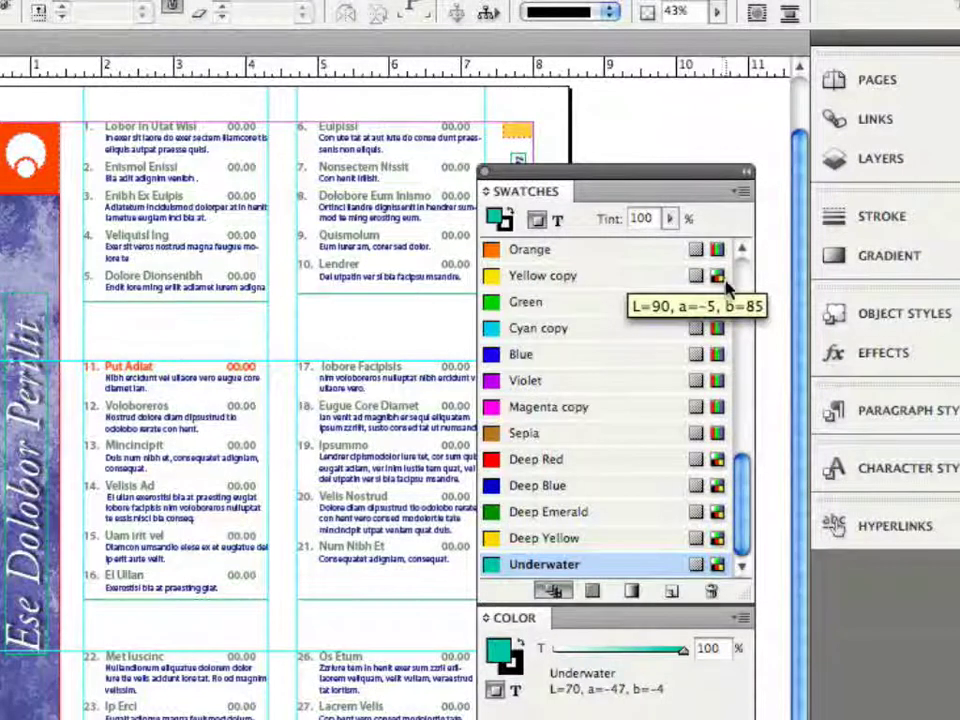
{"action": "mouse_move", "coordinate": [717, 460]}
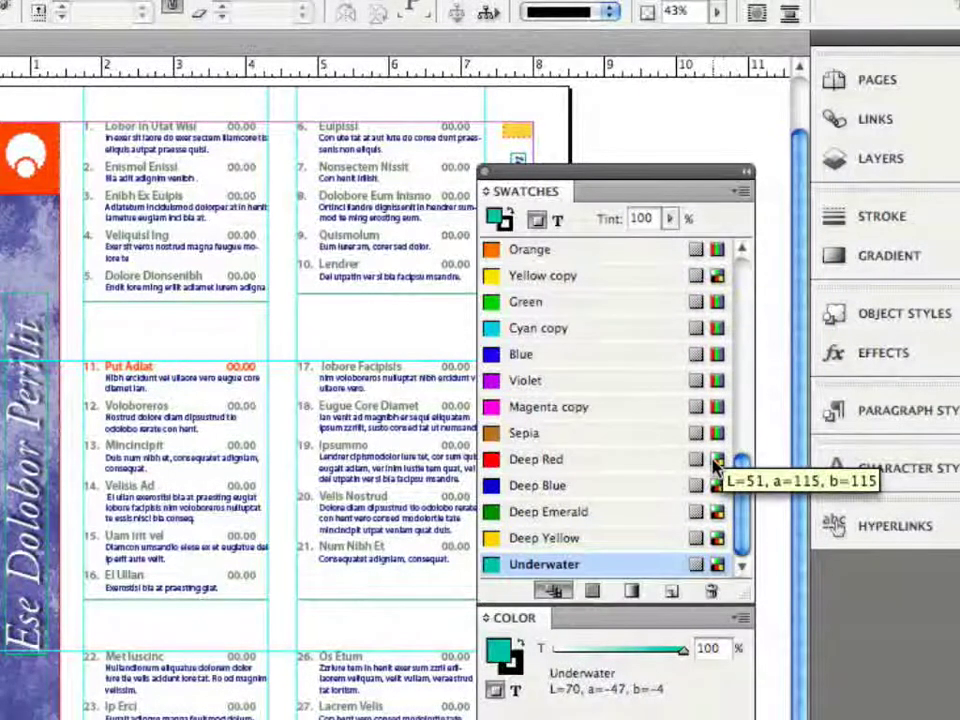
{"action": "mouse_move", "coordinate": [717, 510]}
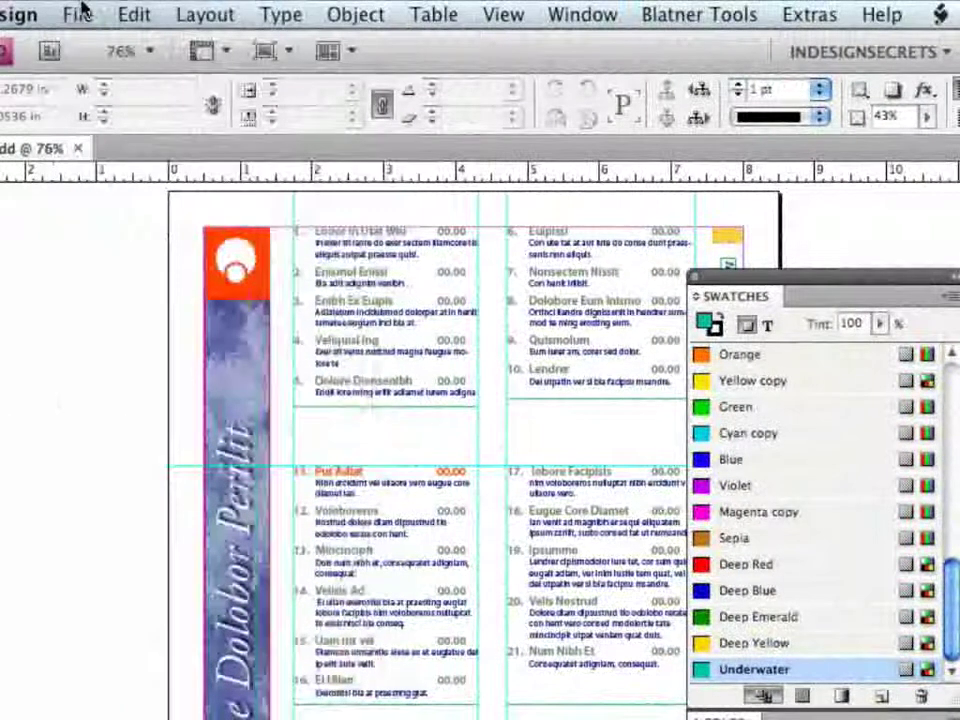
Place Very exciting Word file.doc in a text frame about 2.35 by 1.62 in on the pasteboard beside the page.
{"action": "left_click", "coordinate": [47, 1]}
{"action": "left_click", "coordinate": [100, 368]}
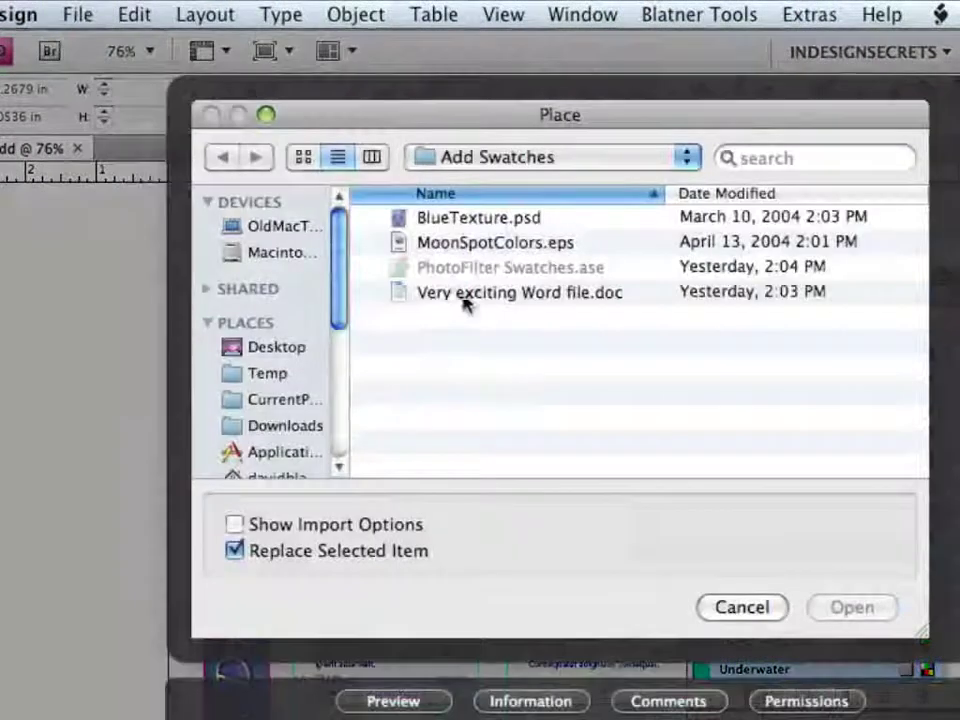
{"action": "left_click", "coordinate": [468, 297]}
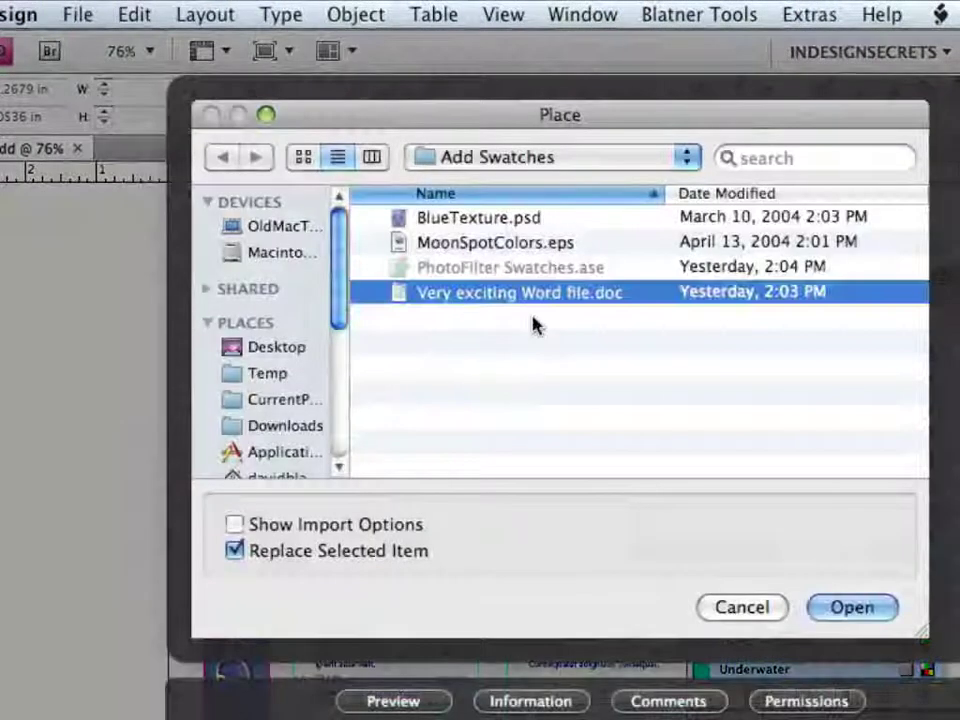
{"action": "left_click", "coordinate": [851, 607]}
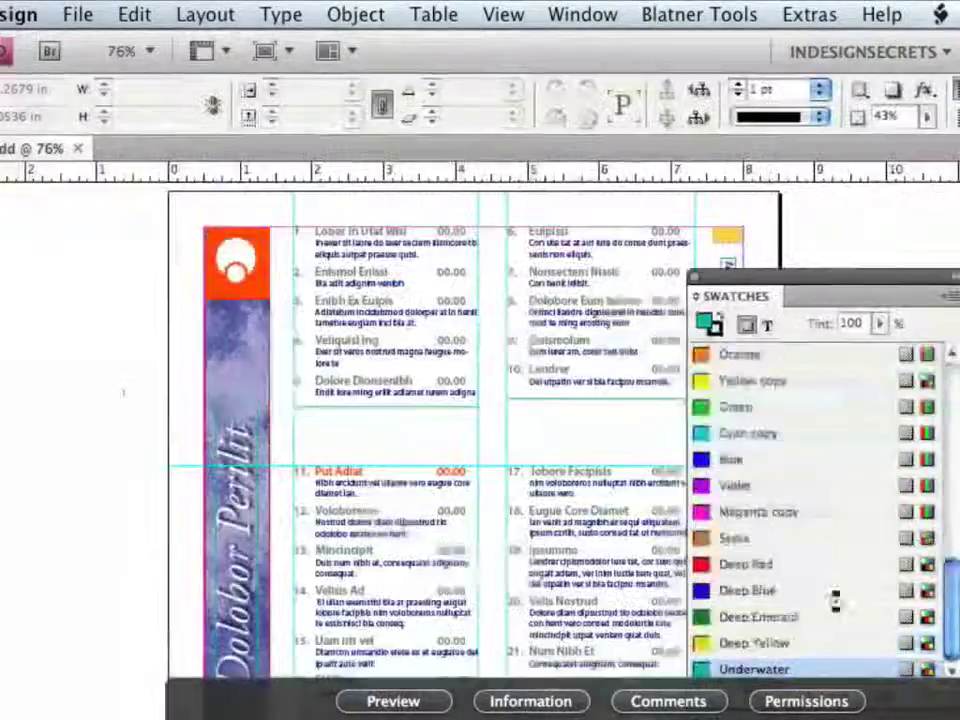
{"action": "left_click_drag", "start_coordinate": [12, 368], "coordinate": [184, 484]}
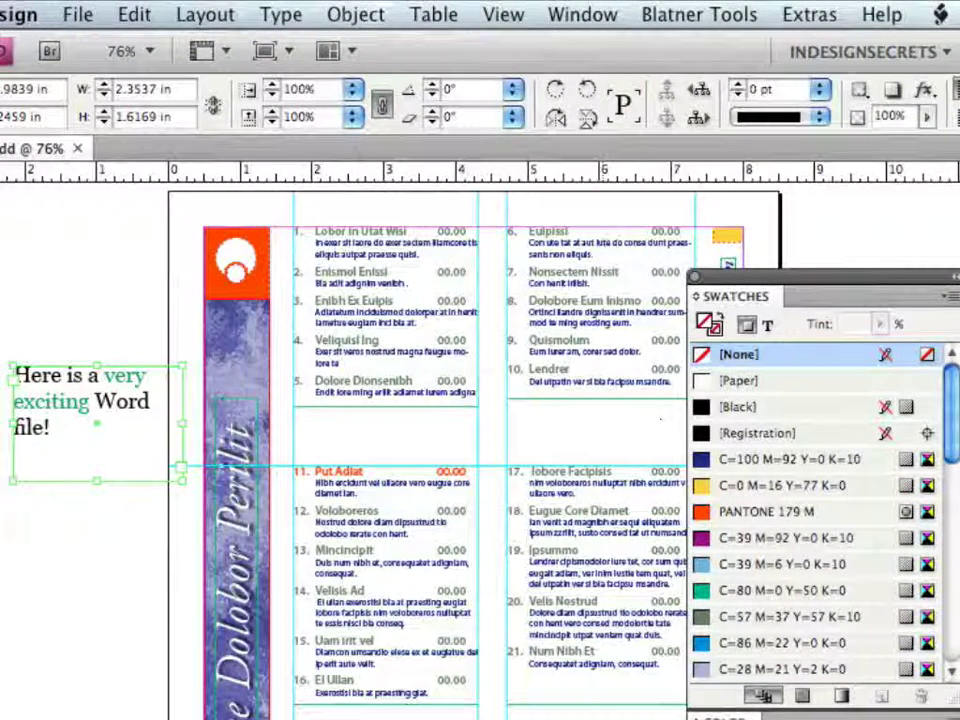
Check the Sea Green swatch against the green words in the placed Word text, then leave text editing.
{"action": "left_click_drag", "start_coordinate": [950, 410], "coordinate": [954, 628]}
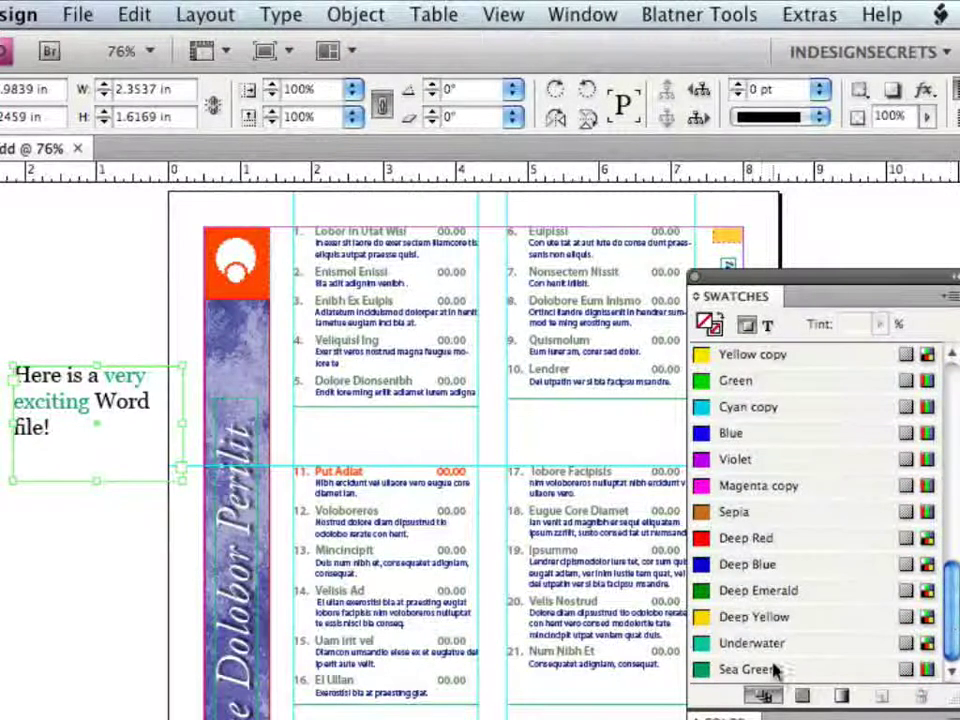
{"action": "double_click", "coordinate": [65, 400]}
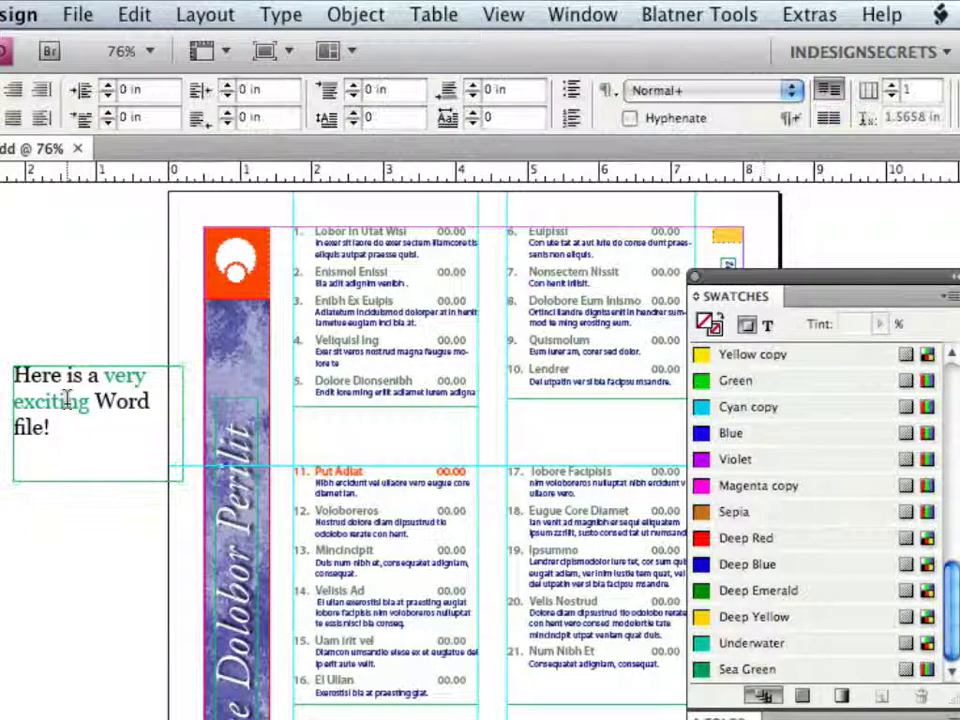
{"action": "left_click", "coordinate": [752, 669]}
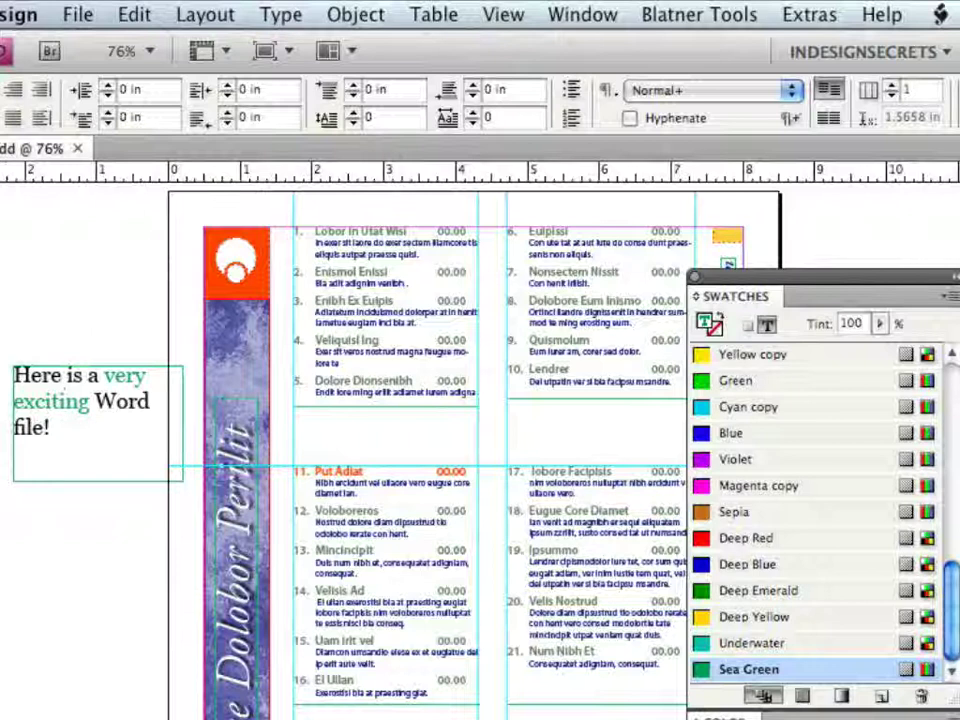
{"action": "key", "text": "Escape"}
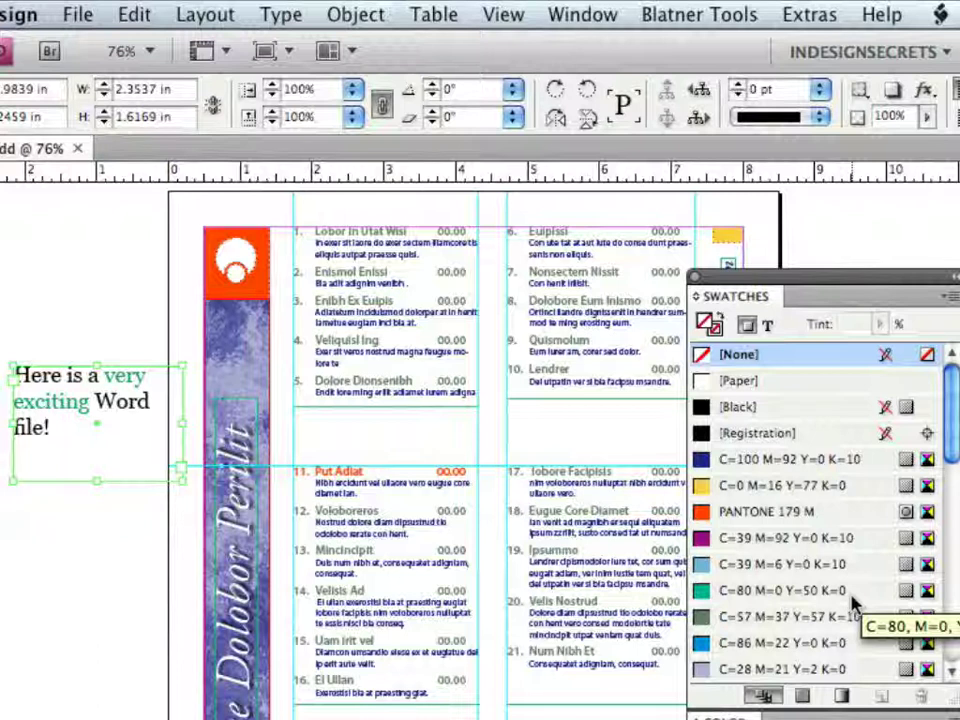
{"action": "left_click", "coordinate": [947, 296]}
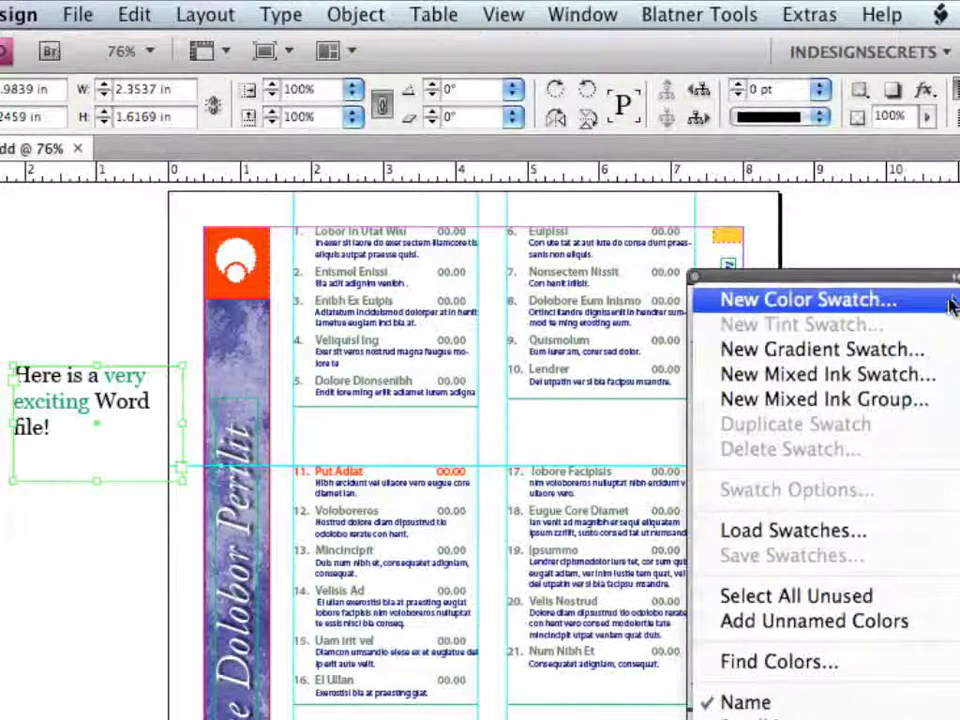
{"action": "left_click", "coordinate": [887, 536]}
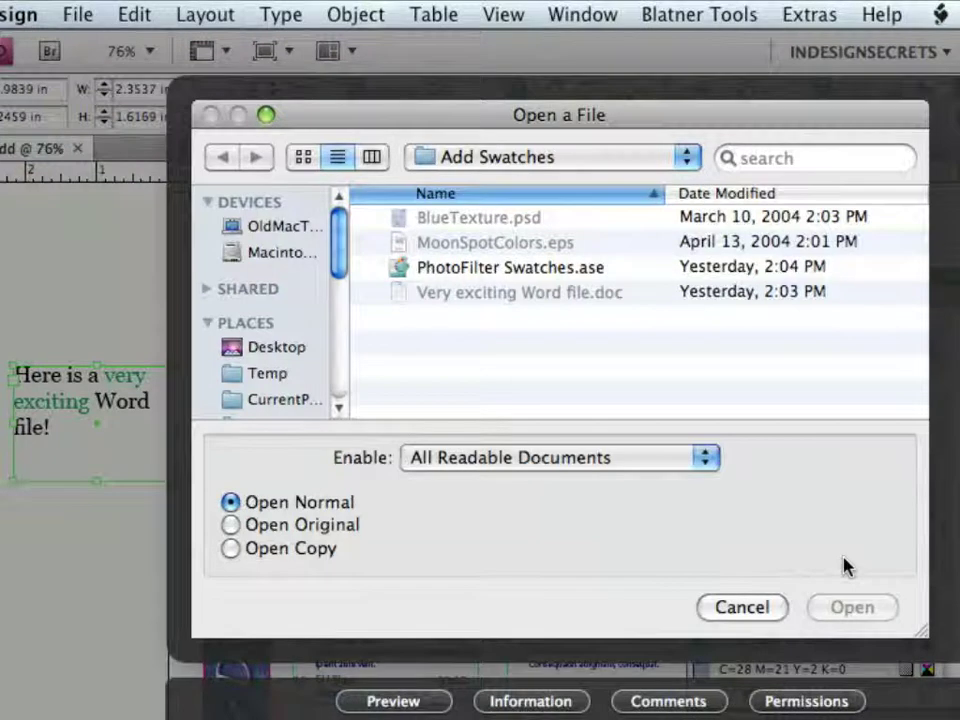
{"action": "left_click", "coordinate": [741, 610]}
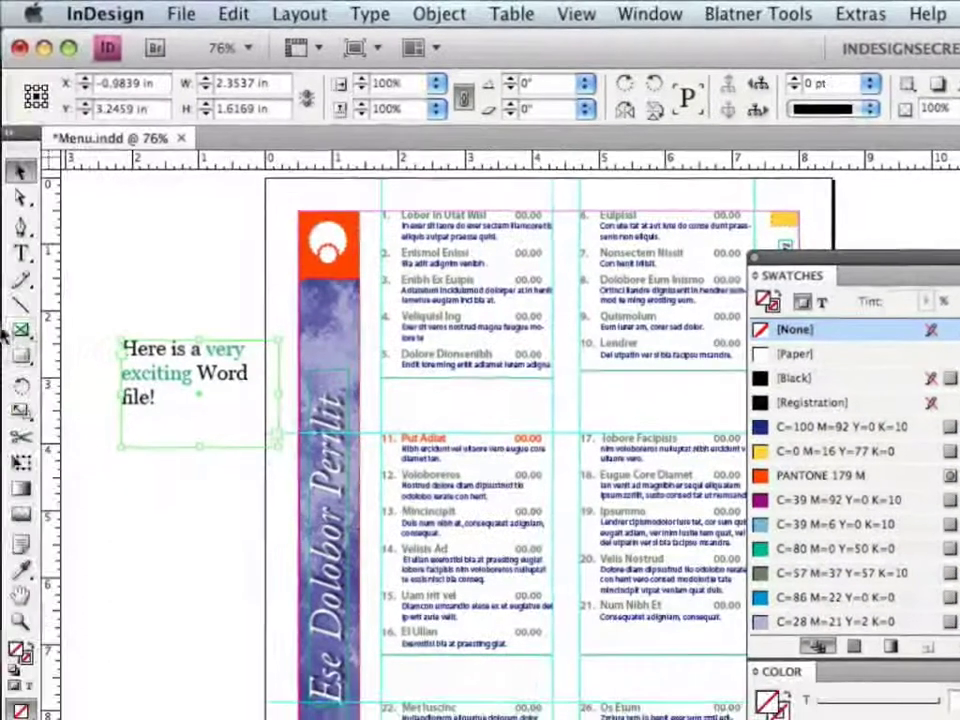
Draw a rectangular graphic frame about 1.07 by 0.84 in below the Word text and fill it with C=0 M=16 Y=77 K=0.
{"action": "left_click", "coordinate": [20, 329]}
{"action": "left_click_drag", "start_coordinate": [122, 490], "coordinate": [196, 550]}
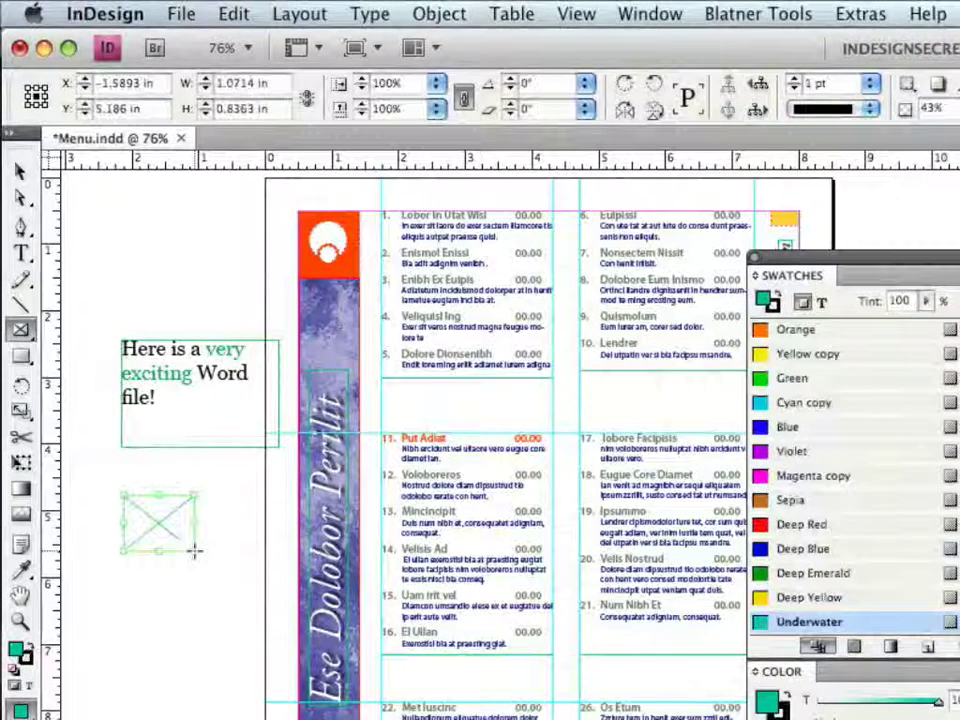
{"action": "key", "text": "v"}
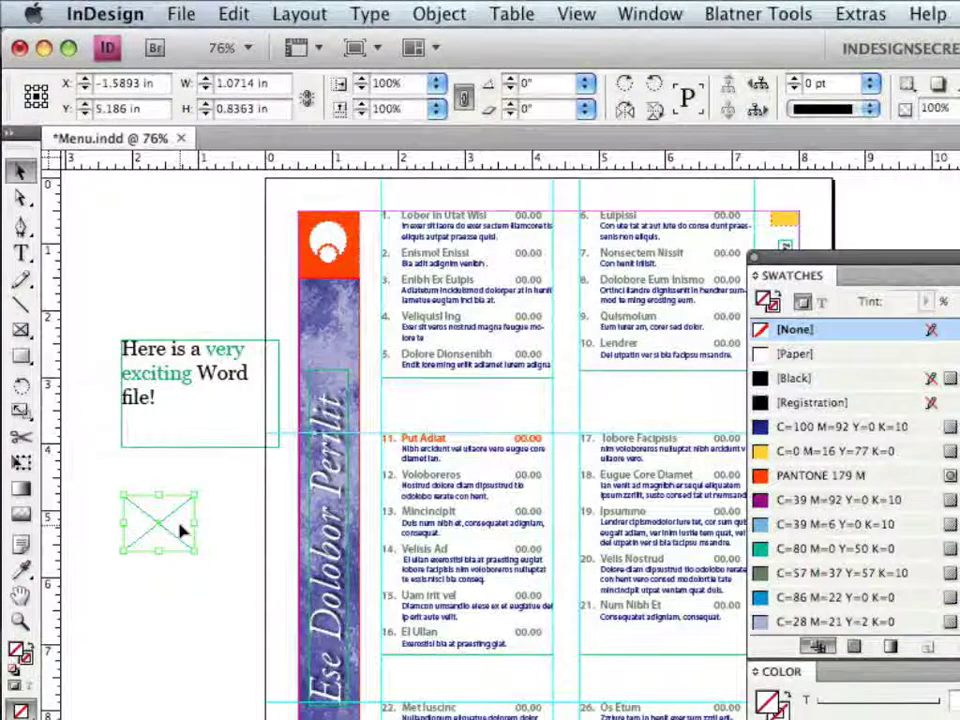
{"action": "left_click", "coordinate": [830, 451]}
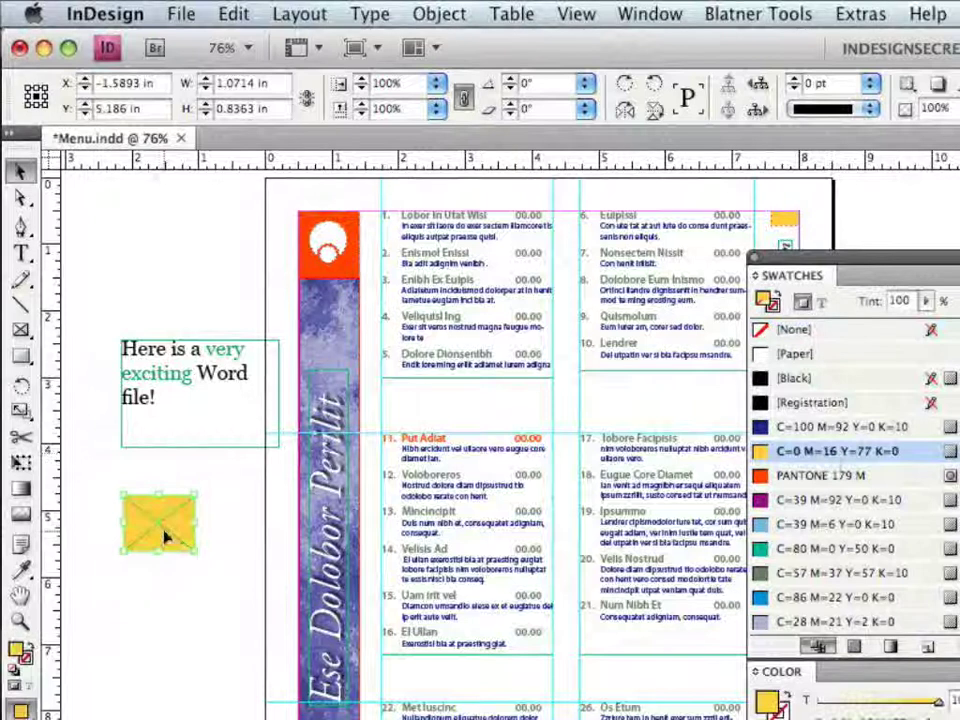
Duplicate the yellow frame twice diagonally downward, filling the copies with C=39 M=6 Y=0 K=10 and C=86 M=22 Y=0 K=0.
{"action": "left_click_drag", "start_coordinate": [165, 537], "coordinate": [216, 612]}
{"action": "left_click", "coordinate": [850, 524]}
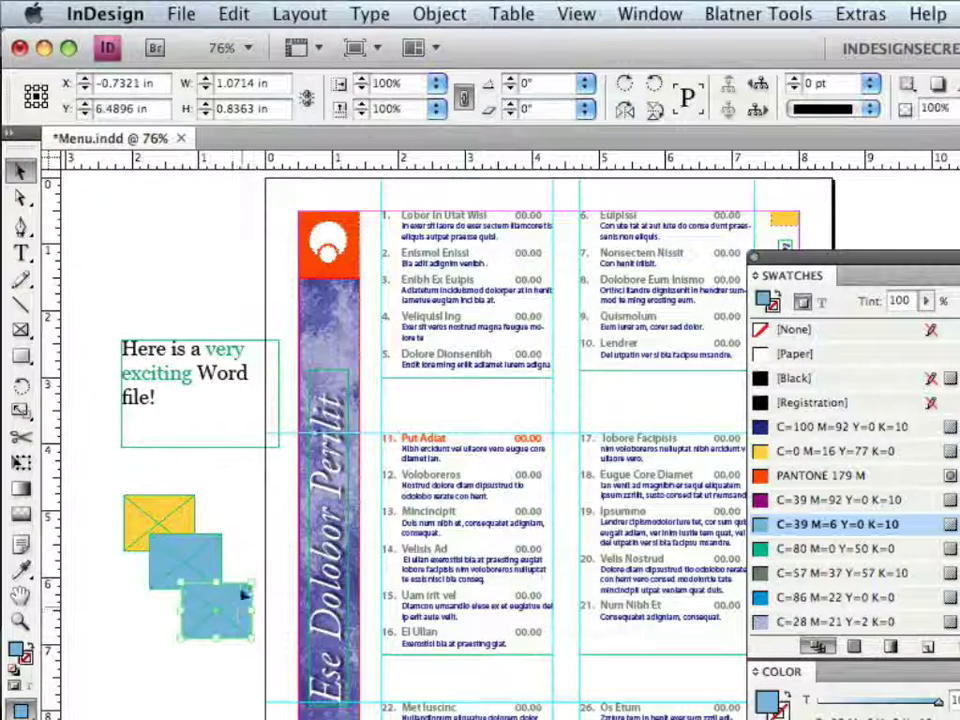
{"action": "left_click", "coordinate": [826, 598]}
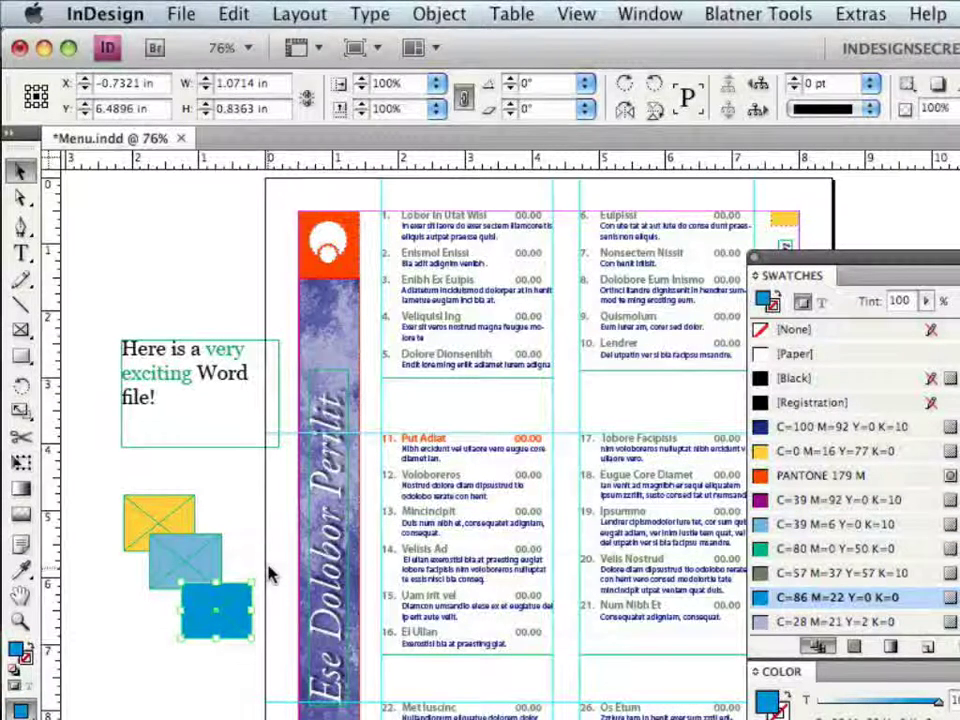
Cut the three colored frames from the menu's pasteboard and paste them into a new blank document.
{"action": "left_click_drag", "start_coordinate": [110, 478], "coordinate": [240, 672]}
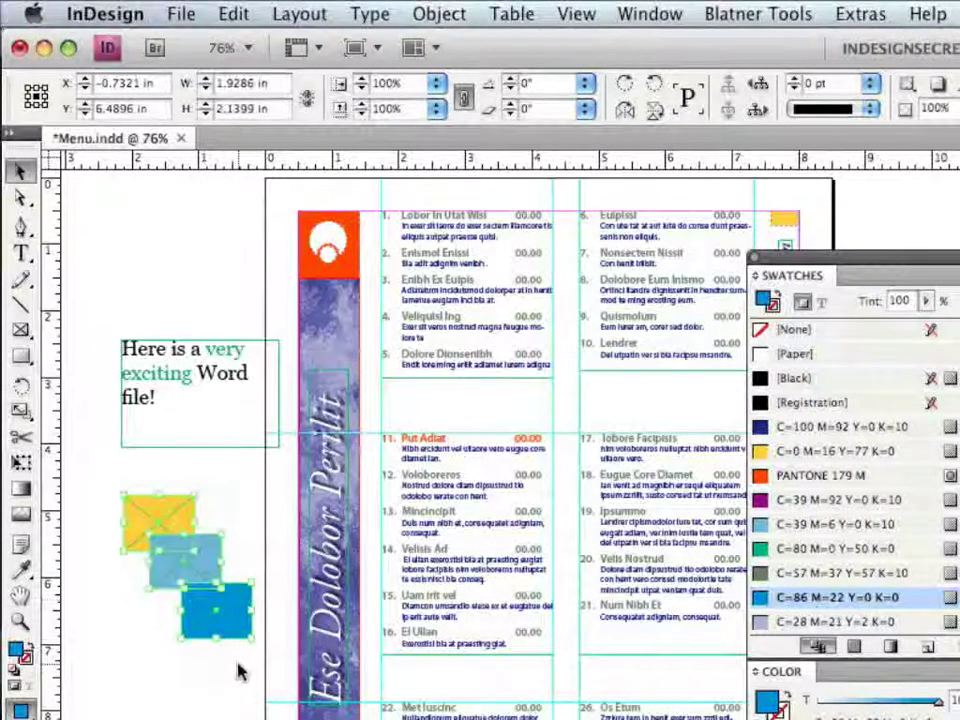
{"action": "key", "text": "Delete"}
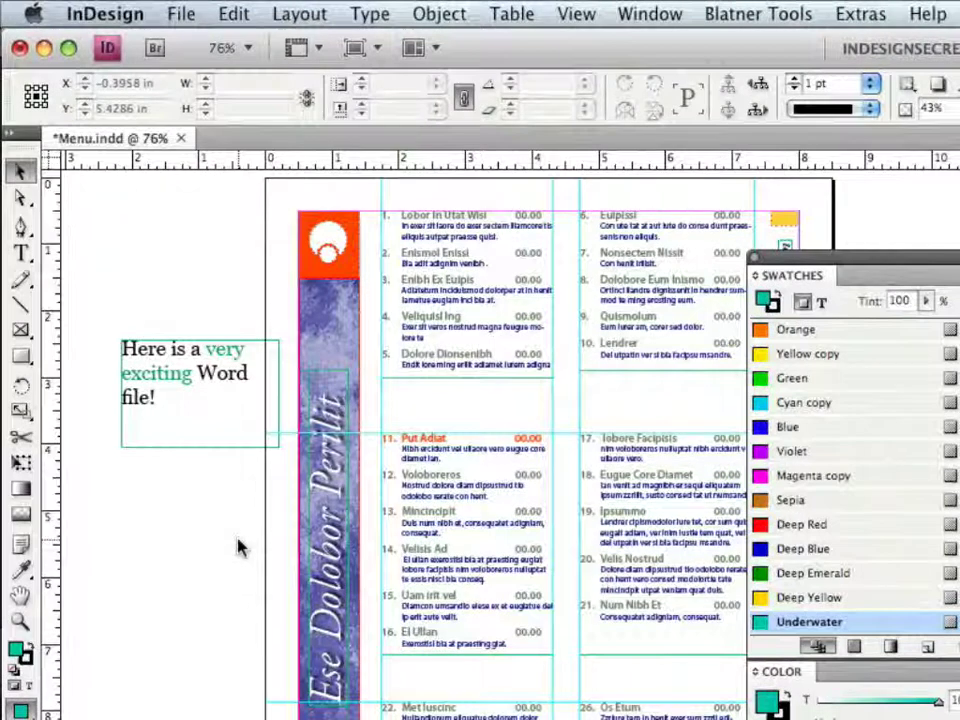
{"action": "key", "text": "super+alt+n"}
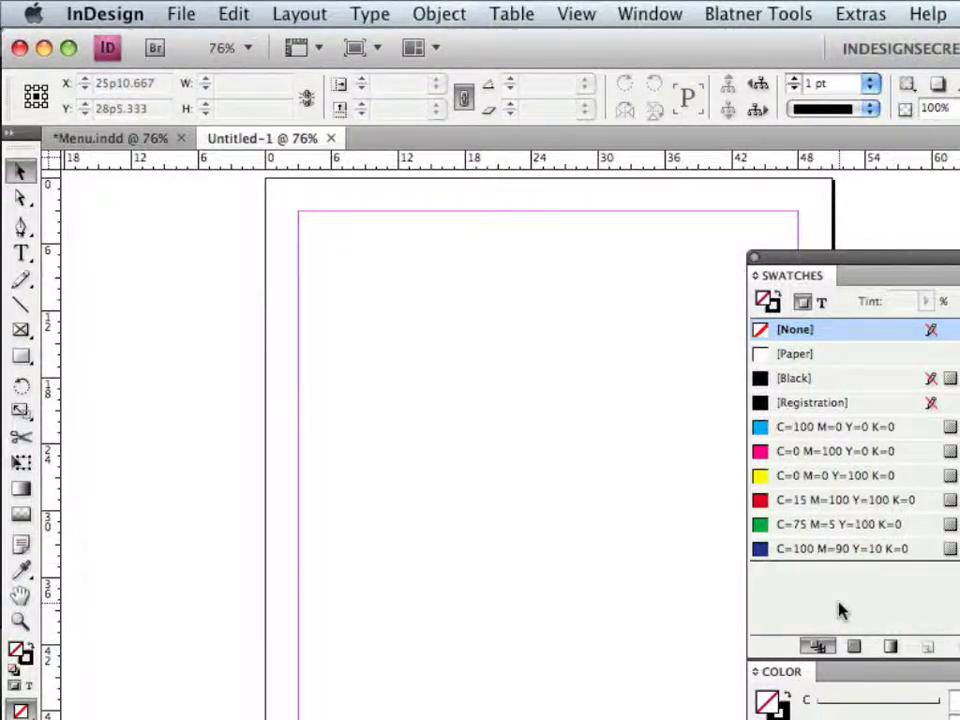
{"action": "key", "text": "super+v"}
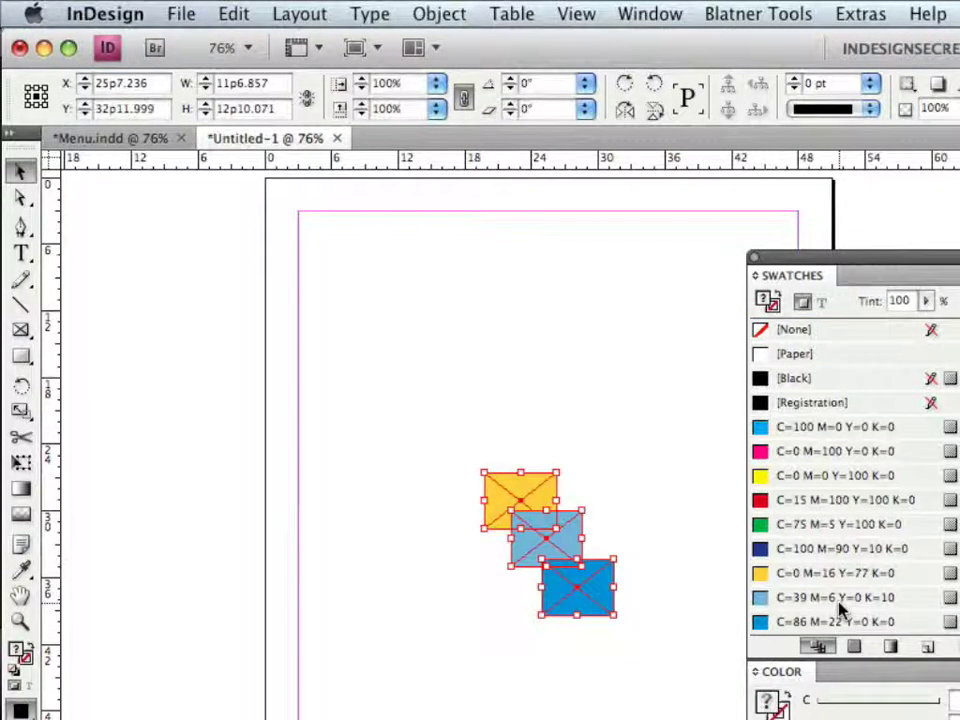